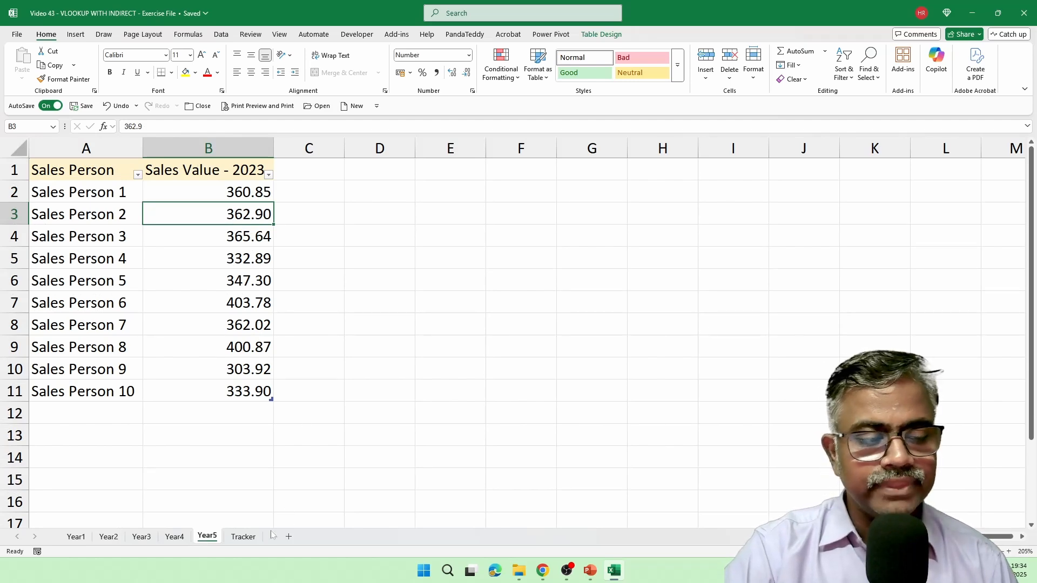
Change the header in cell B1 of the Tracker sheet to SALES2020
left_click(244, 537)
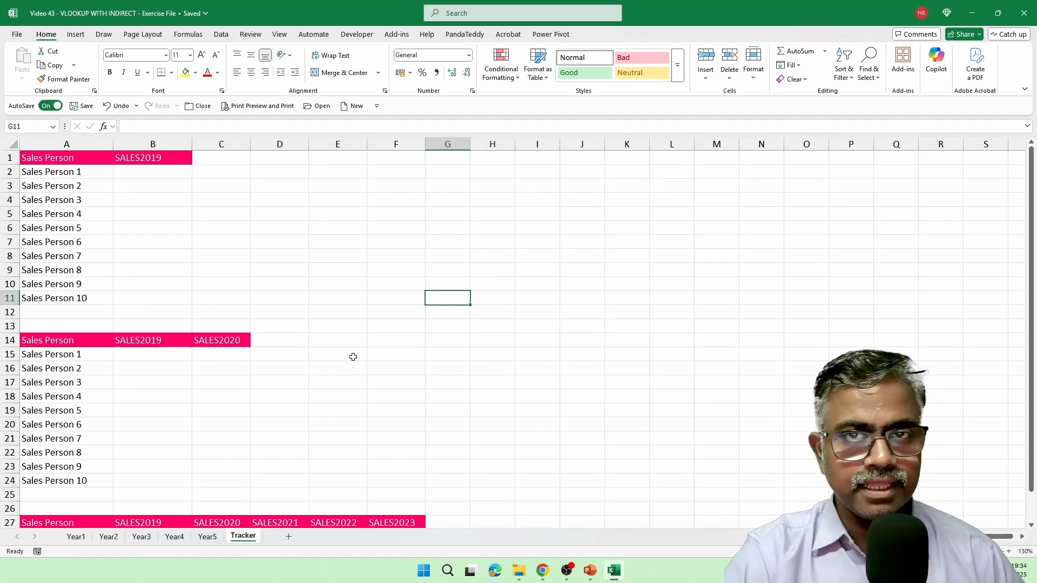
left_click(162, 170)
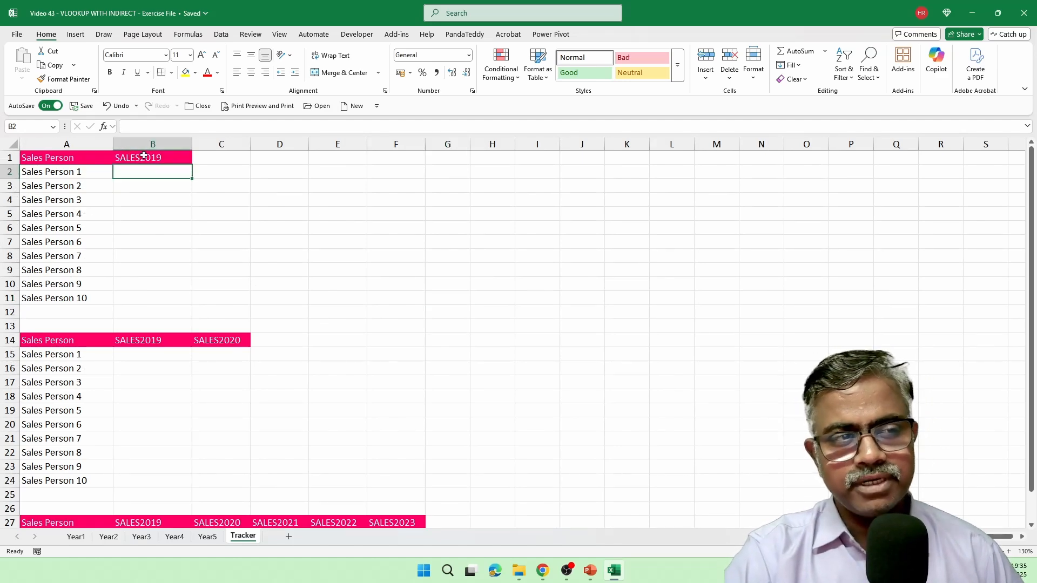
scroll(334, 317, "up", 7)
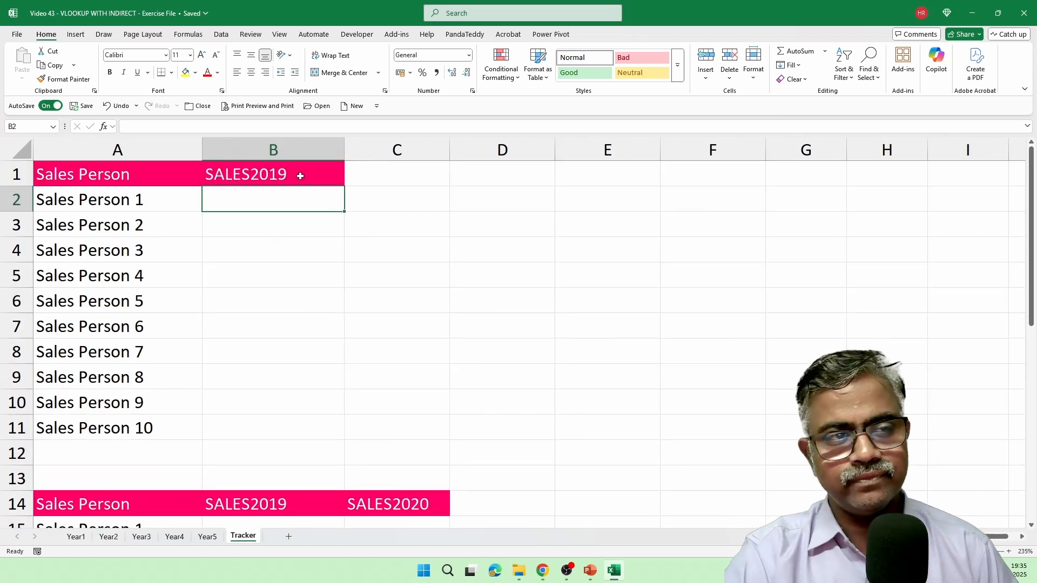
left_click(300, 175)
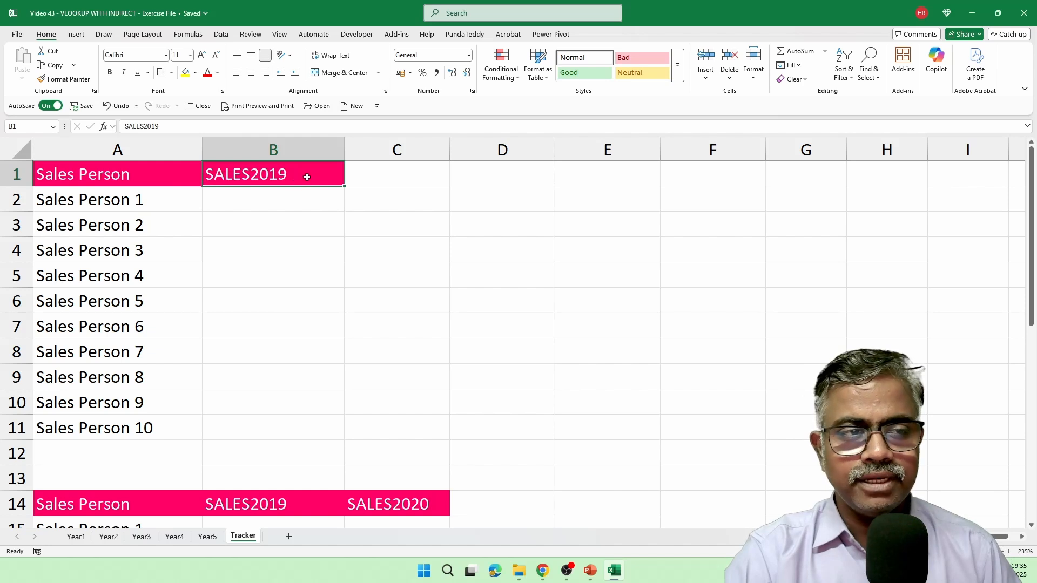
key("F2")
key("BackSpace")
key("BackSpace")
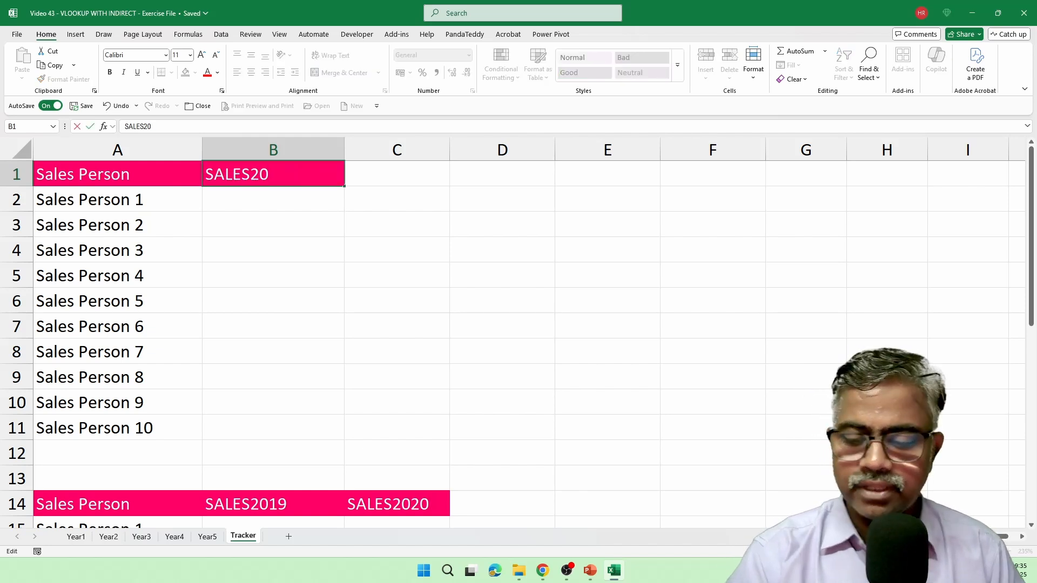
type("20")
key("Return")
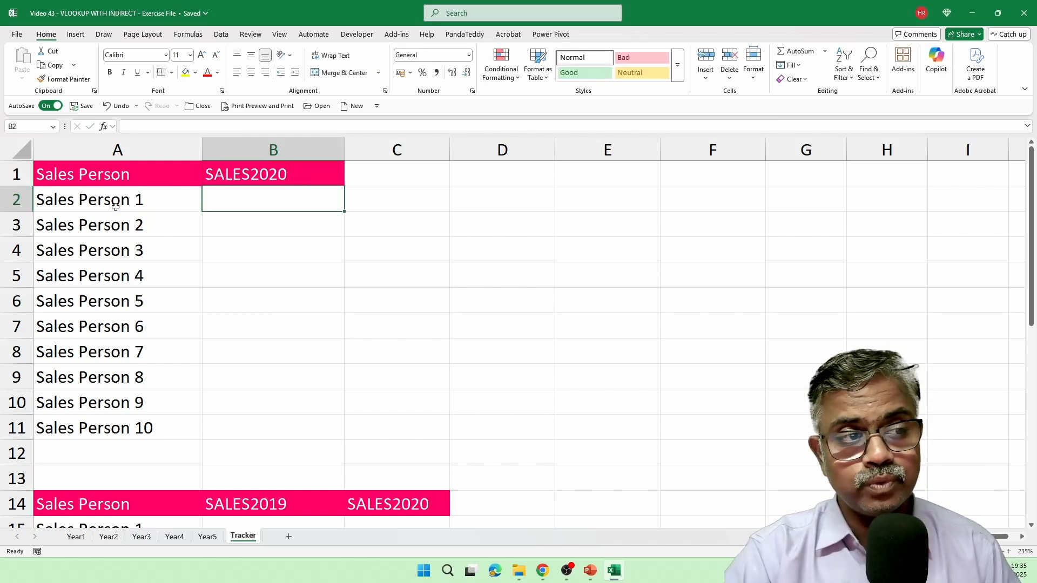
Review the blank lookup tables on the Tracker sheet and the sales values on the Year1 to Year5 sheets
left_click_drag(240, 203, 248, 424)
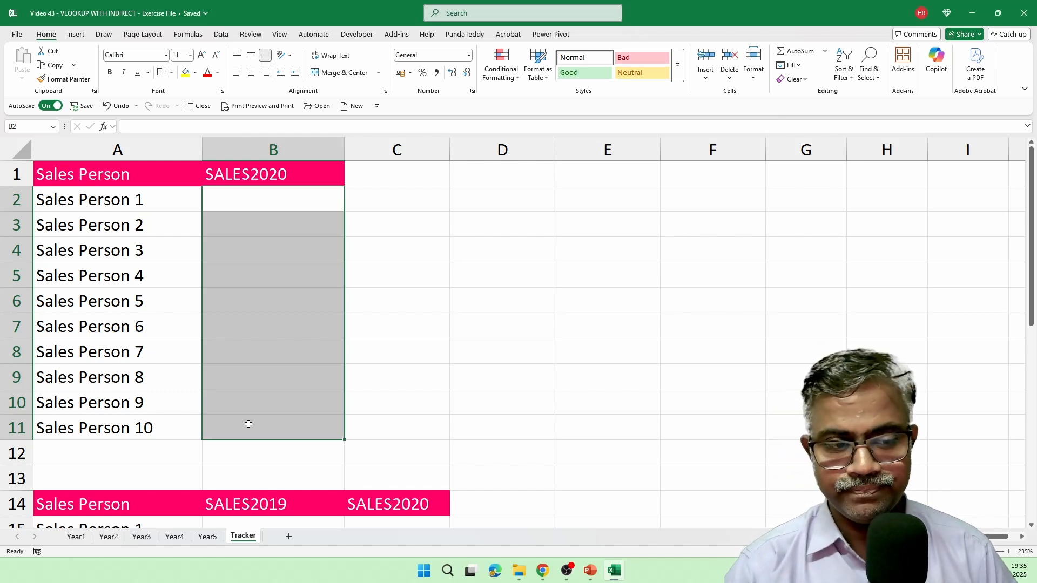
scroll(267, 376, "down", 4)
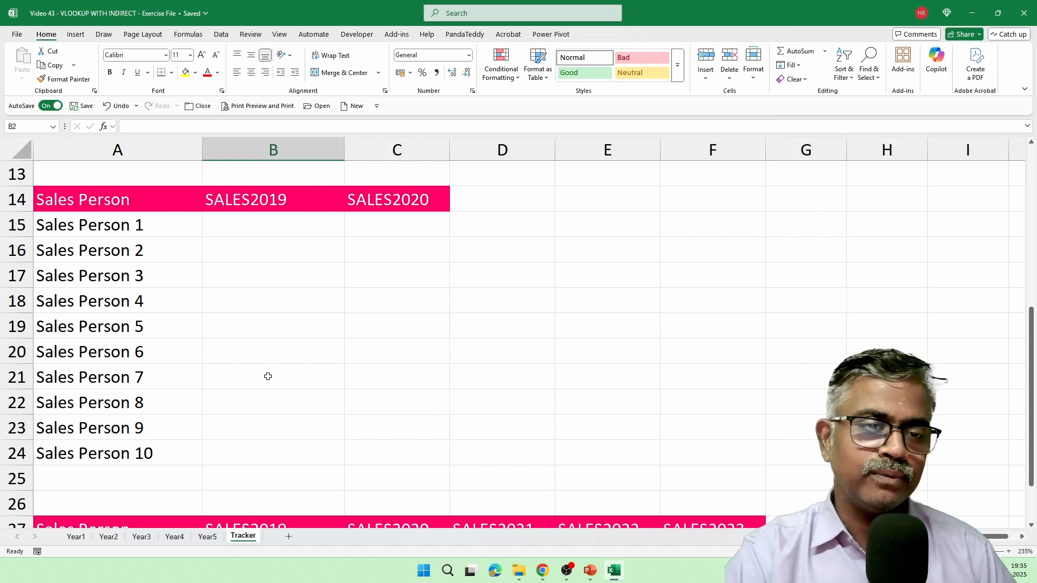
scroll(268, 376, "down", 3)
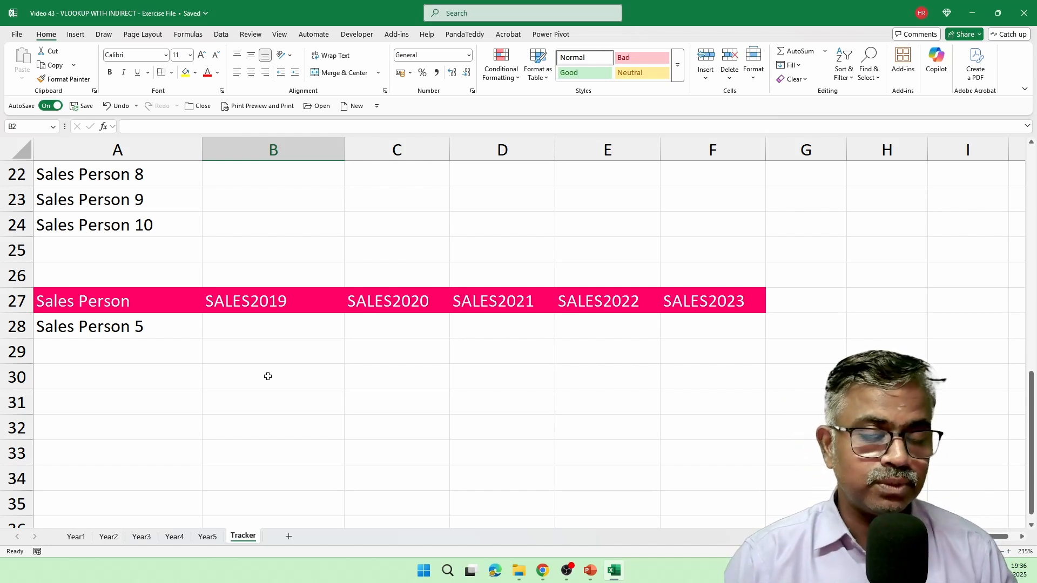
left_click(80, 536)
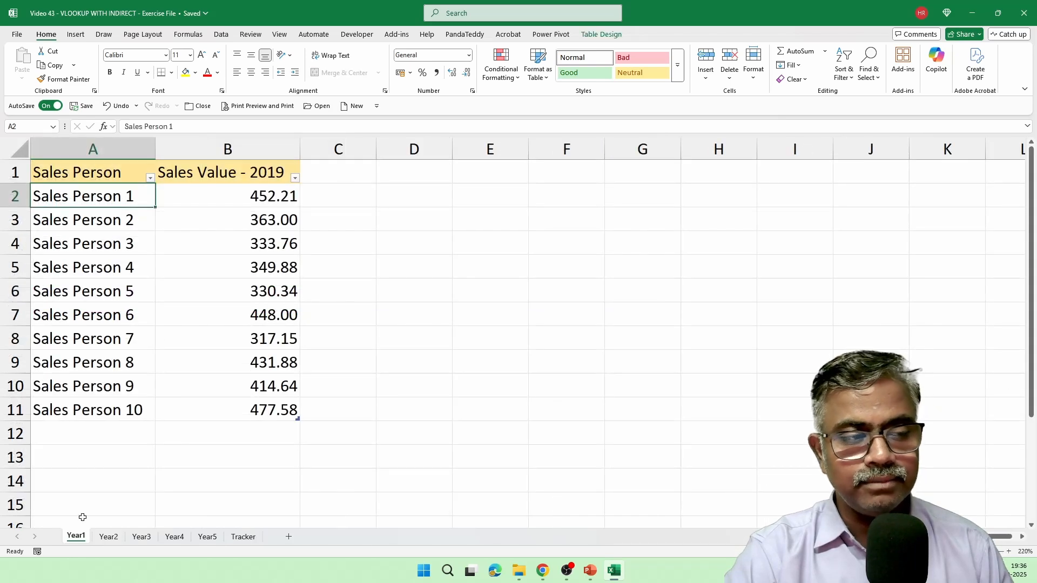
left_click_drag(233, 199, 237, 378)
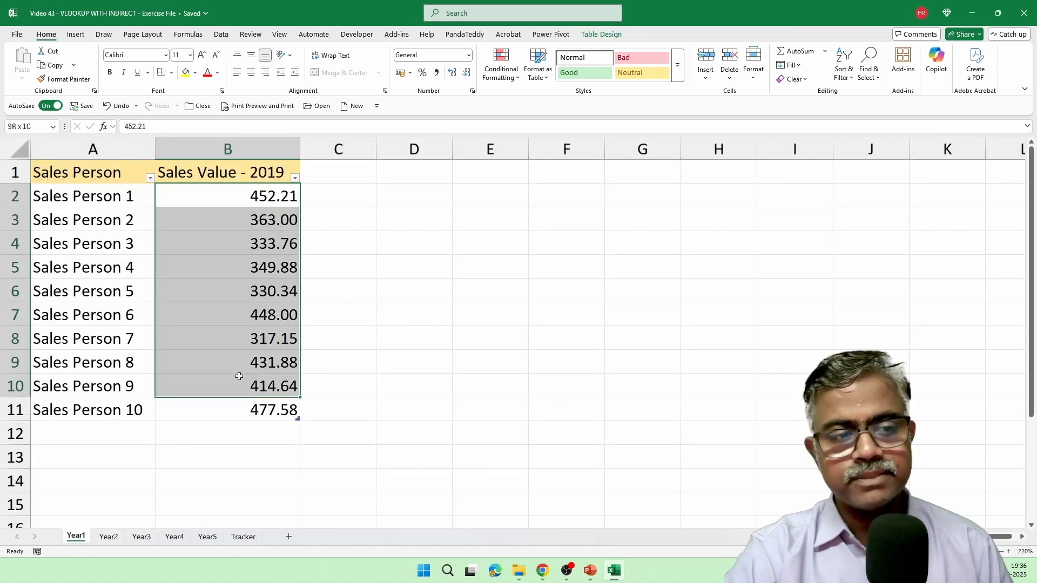
left_click(109, 536)
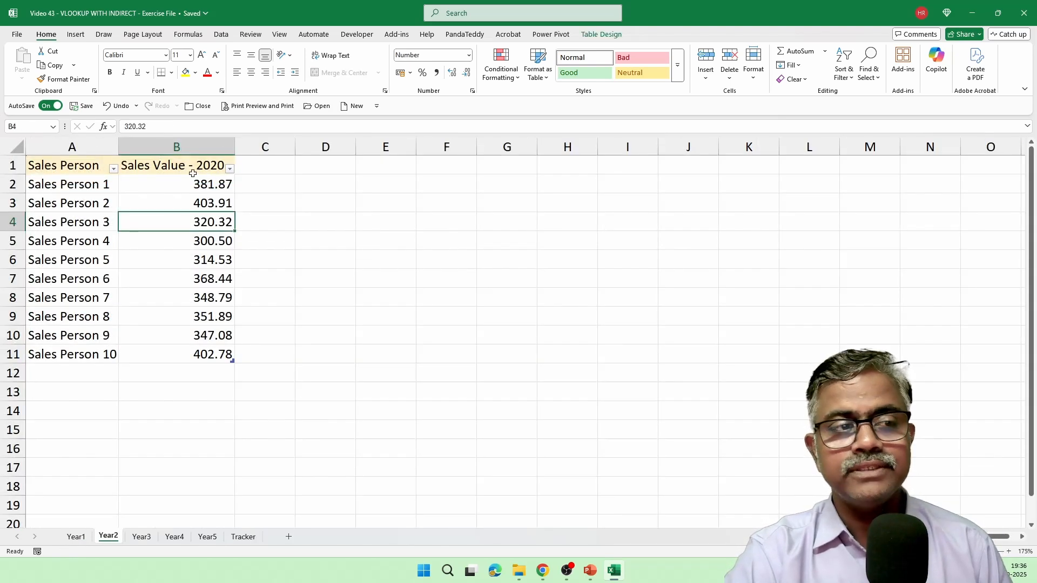
left_click_drag(195, 184, 200, 339)
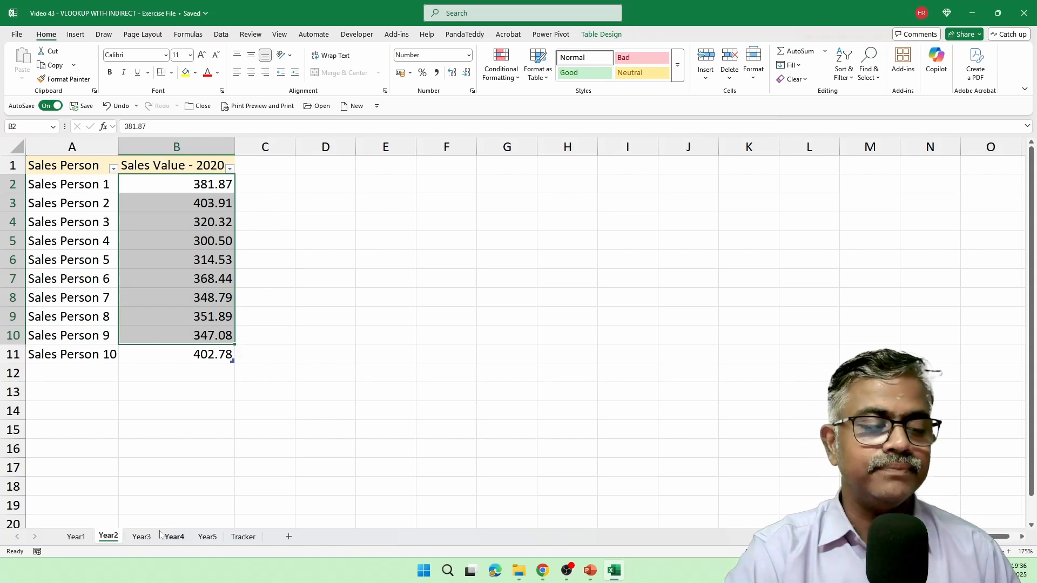
key("ctrl+Page_Down")
key("ctrl+Page_Down")
key("ctrl+Page_Down")
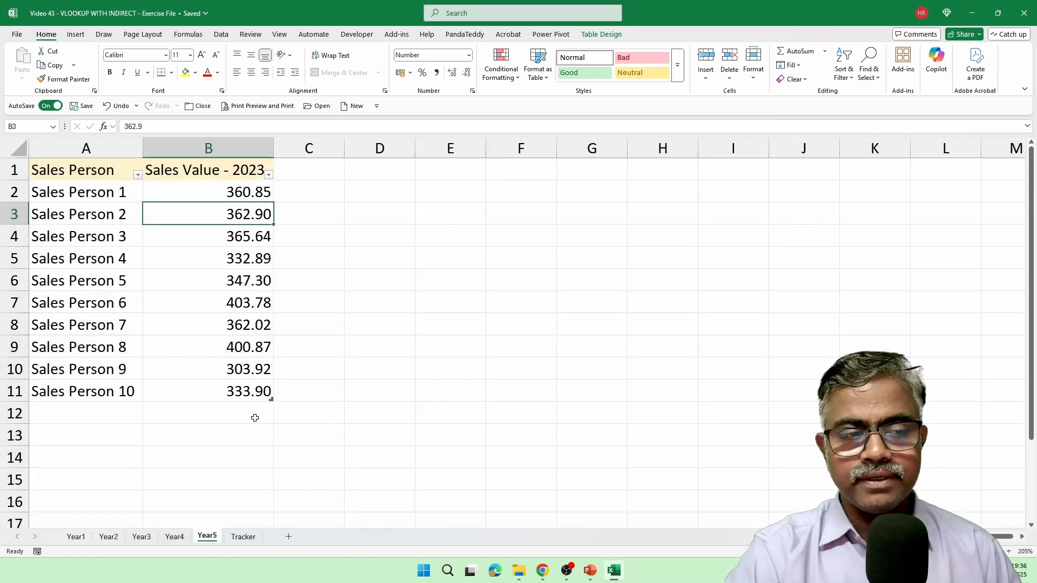
left_click(243, 538)
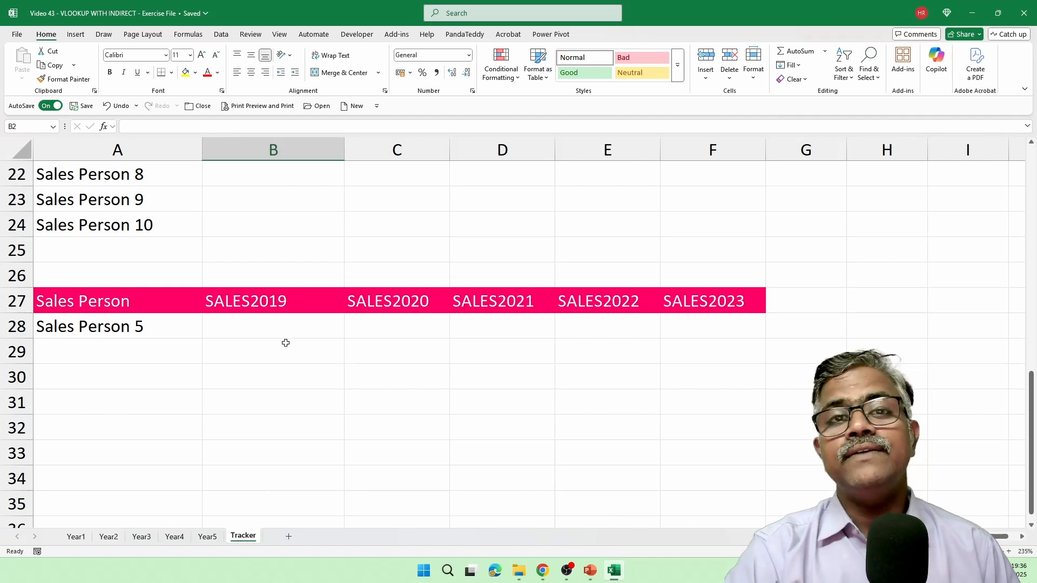
scroll(286, 343, "up", 7)
left_click(260, 220)
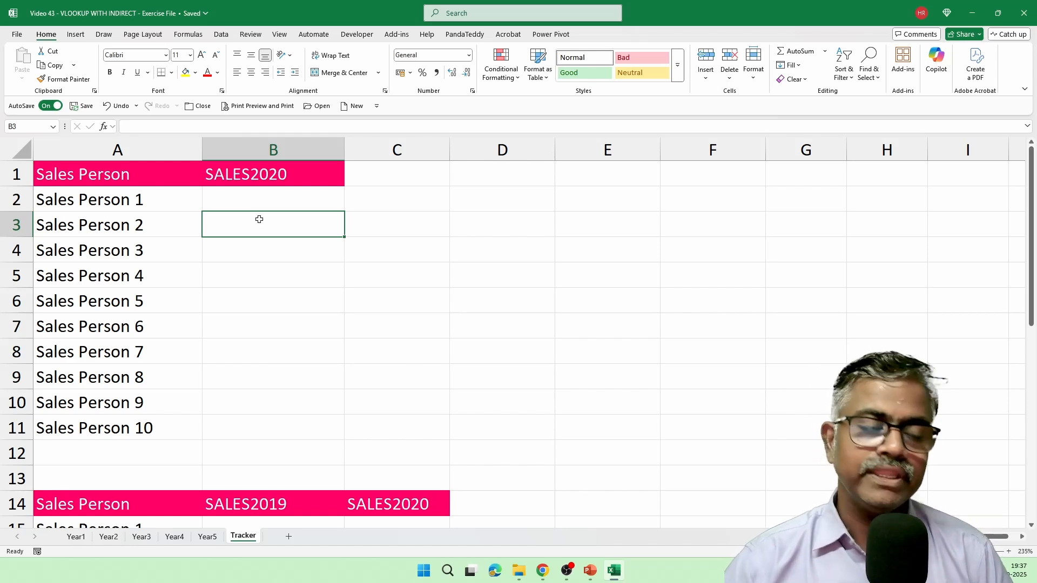
Inspect the table names of the sales tables on the Year1 and Year2 sheets and return to the Tracker sheet
left_click(76, 536)
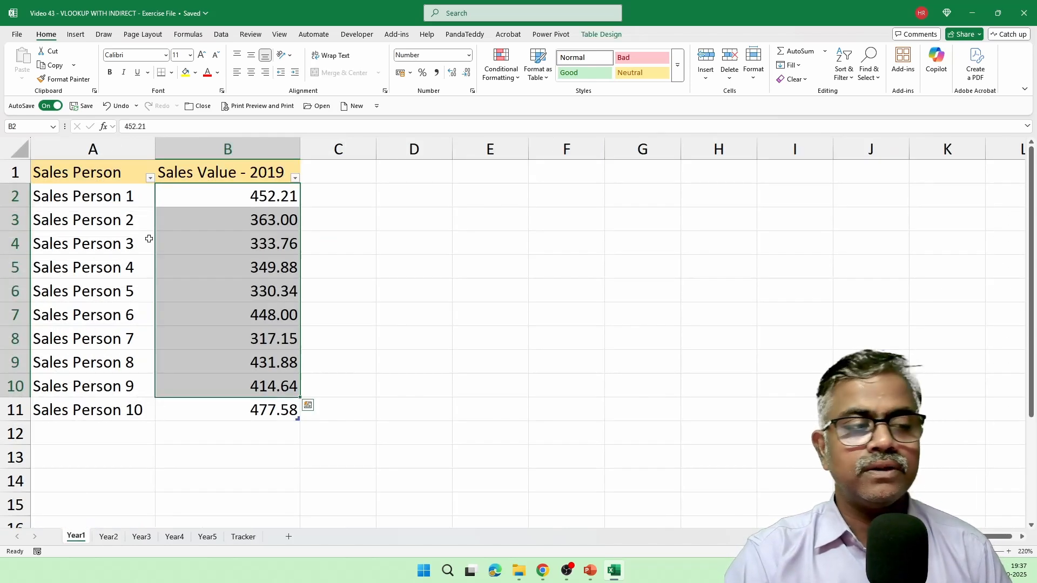
left_click(149, 239)
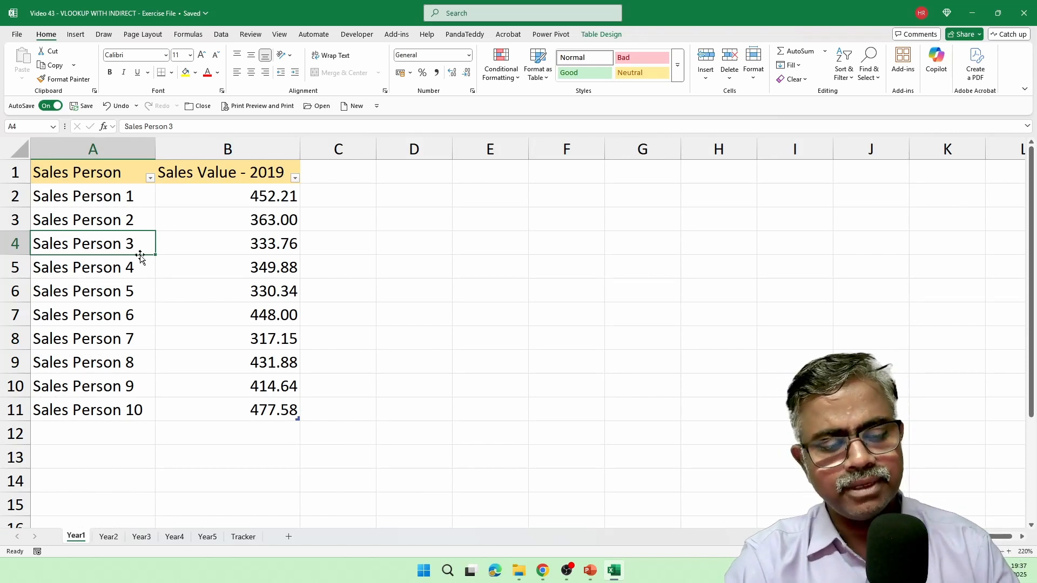
left_click(102, 197)
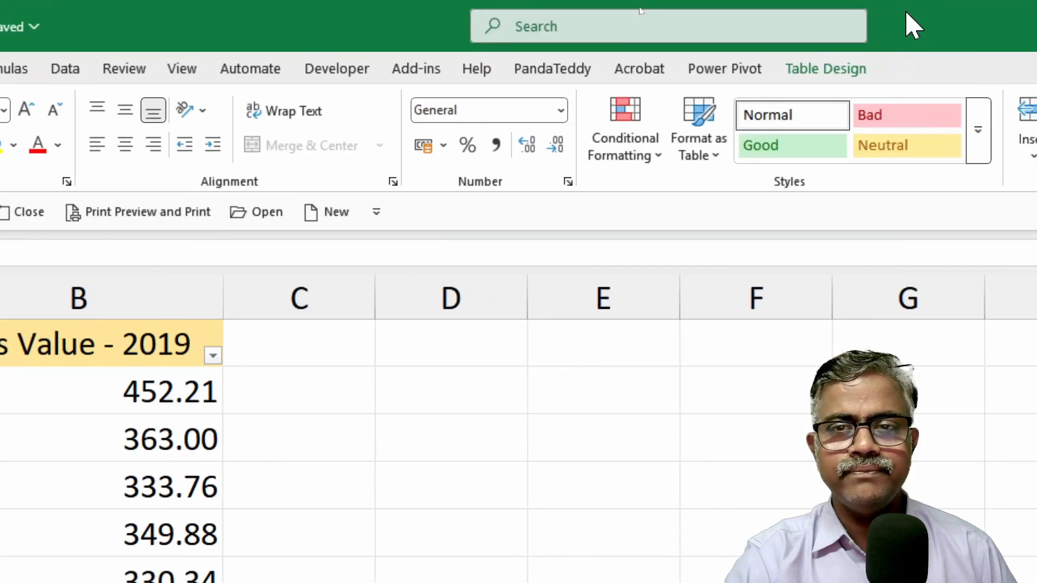
left_click(825, 70)
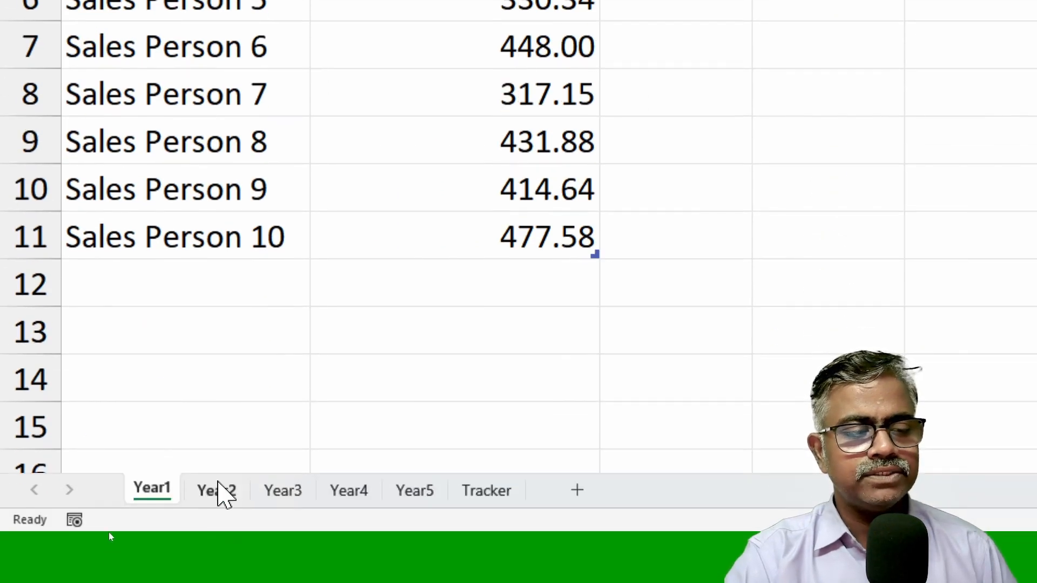
left_click(219, 489)
left_click(162, 411)
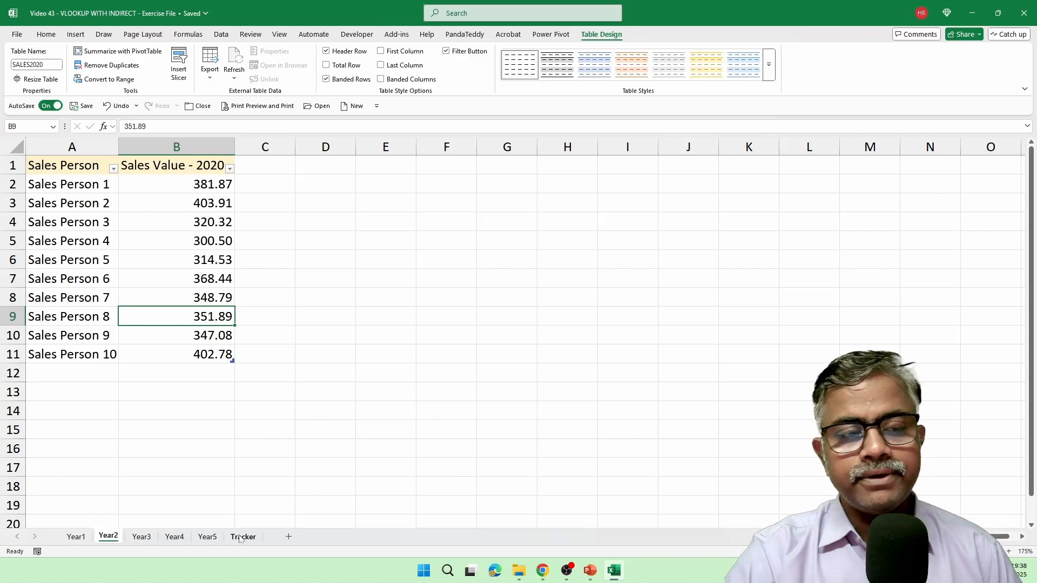
left_click(242, 536)
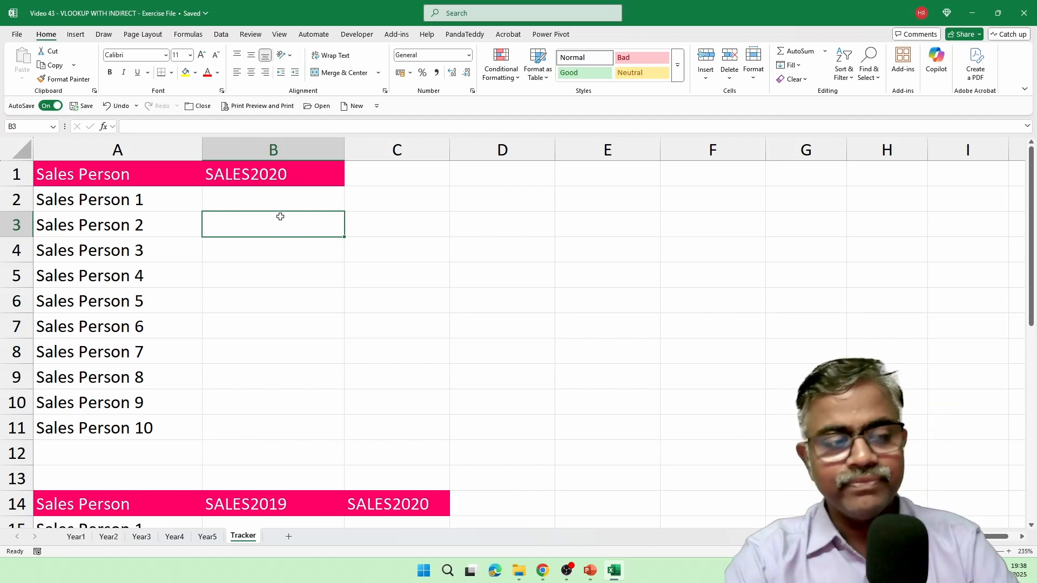
Look through the tables on sheets Year1 to Year5 and compare them with the header in Tracker cell B1
left_click(77, 537)
left_click(109, 537)
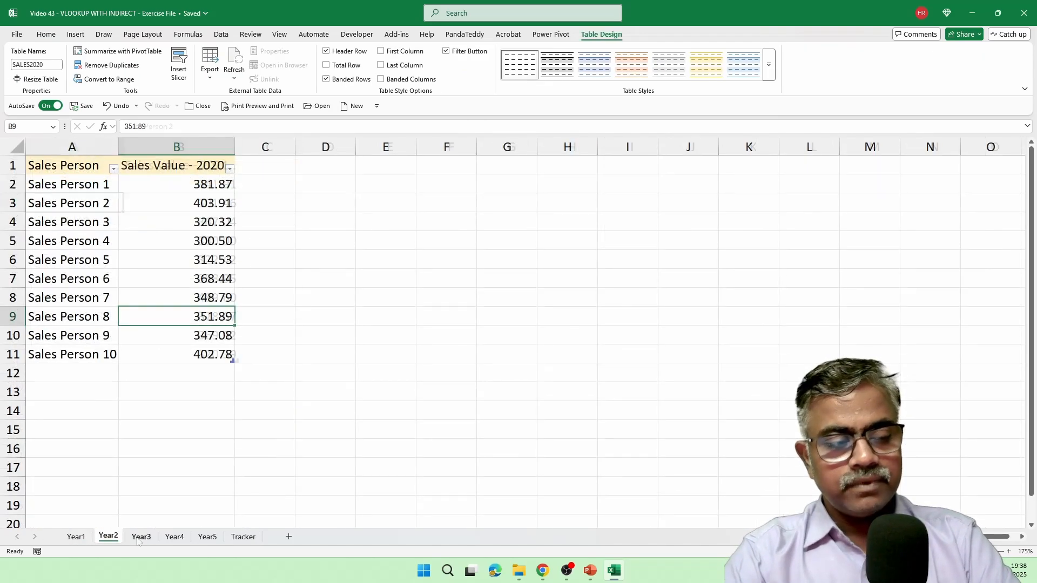
left_click(142, 537)
left_click(174, 537)
left_click(208, 536)
left_click(239, 538)
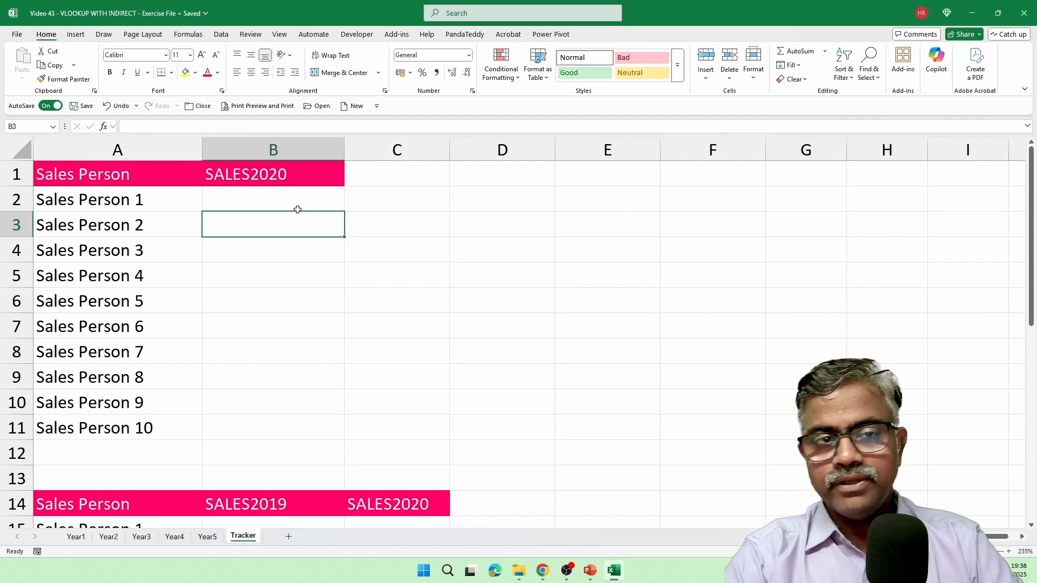
left_click(317, 175)
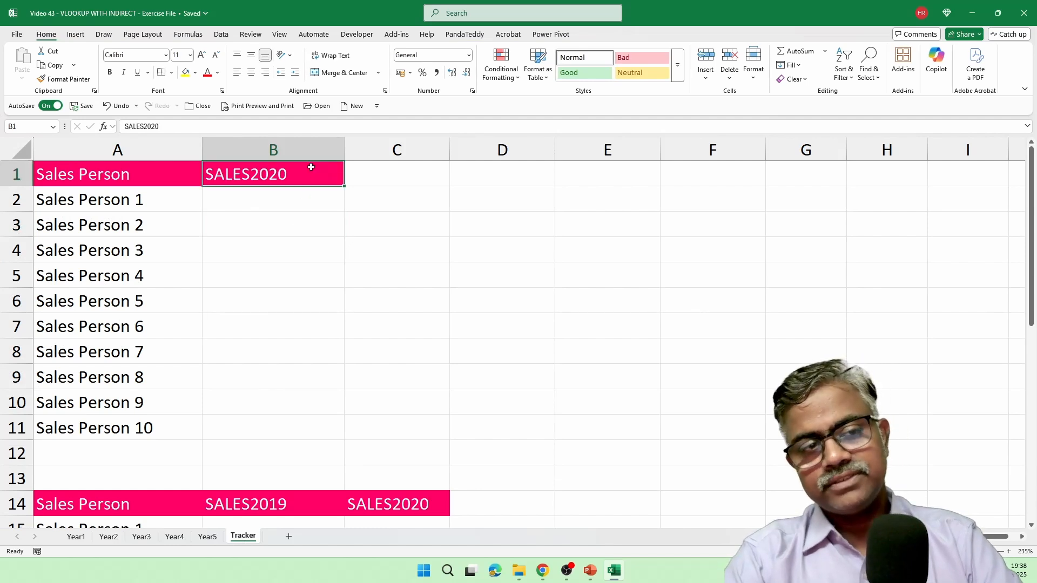
Enter =VLOOKUP(A2,SALES2020,2,FALSE) in cell B2 of the Tracker sheet and fill it down to B11
left_click(291, 199)
type("=VLOOKUP(")
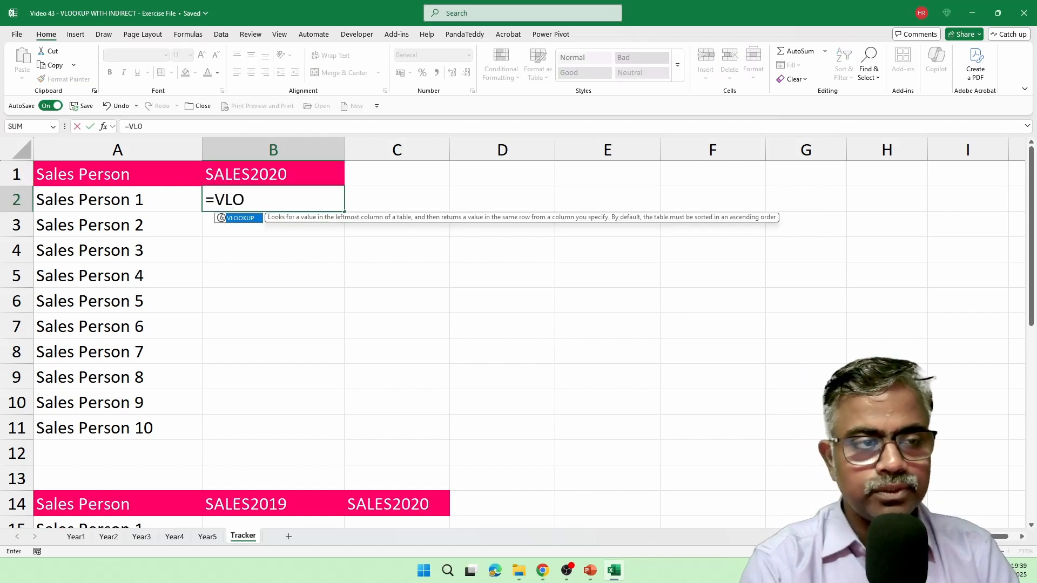
left_click(137, 199)
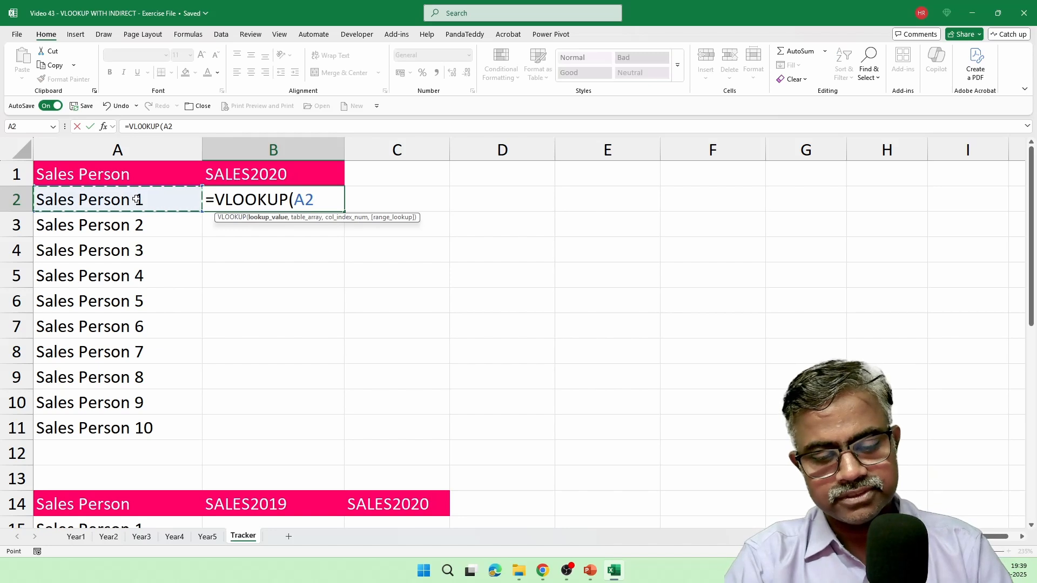
type(",SALES")
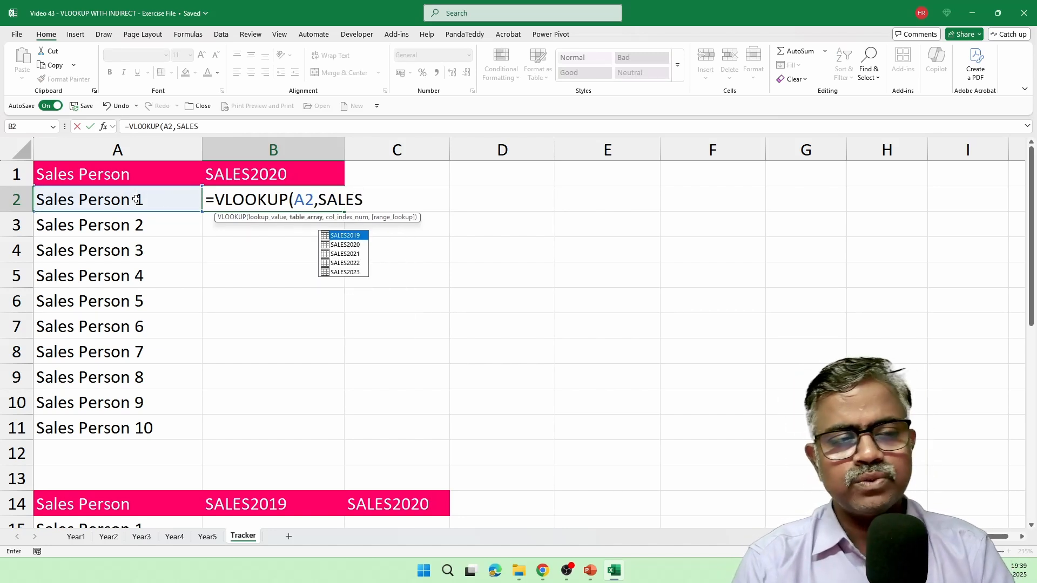
key("Down")
key("Tab")
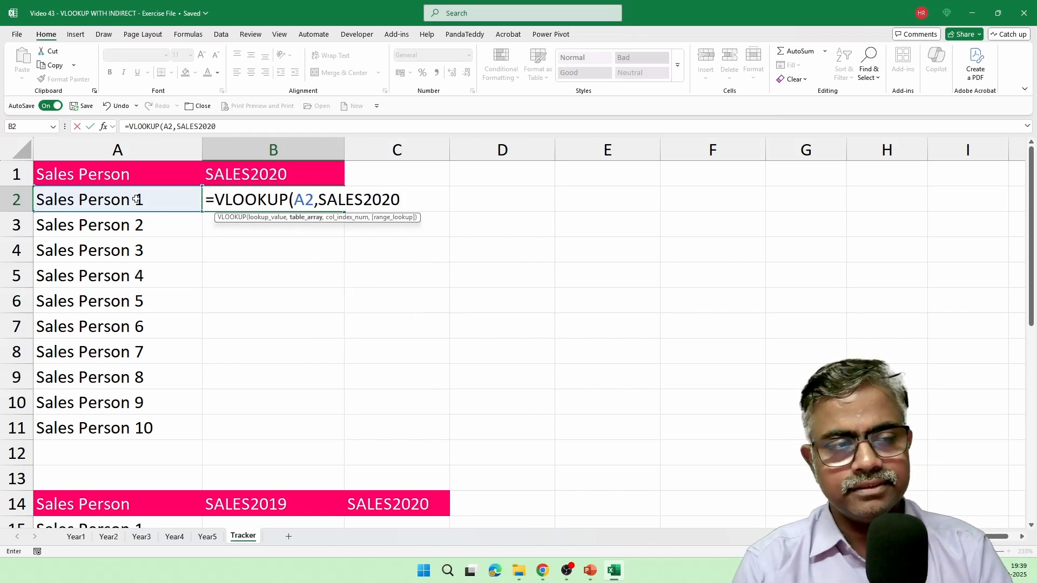
type(",")
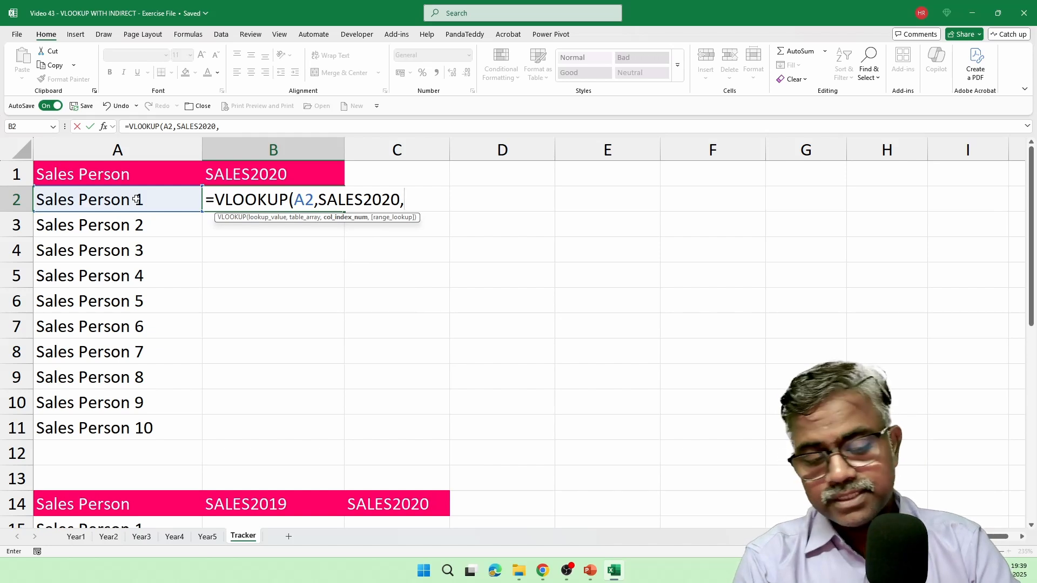
type("2")
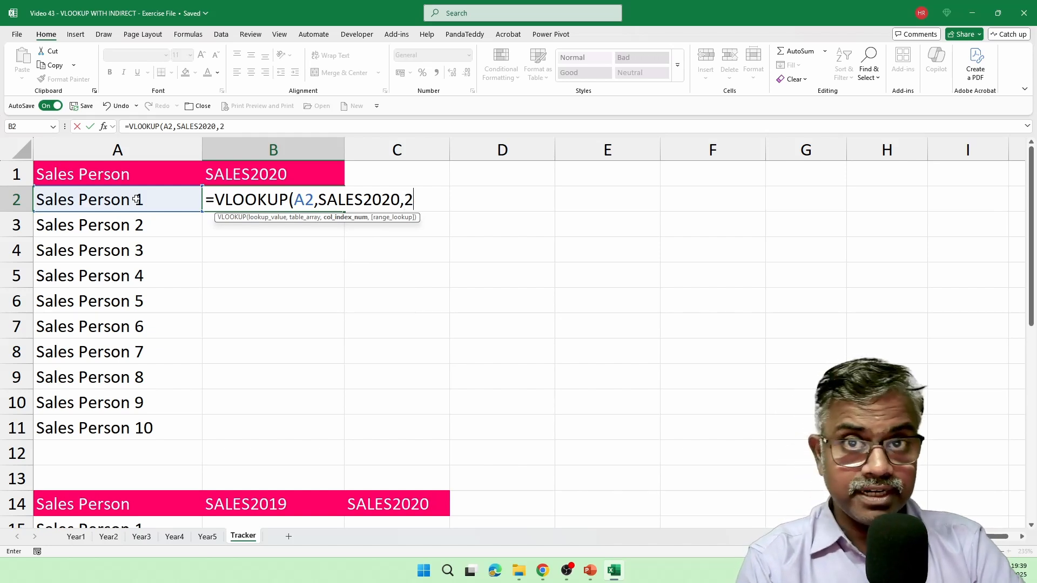
type(",")
type("F")
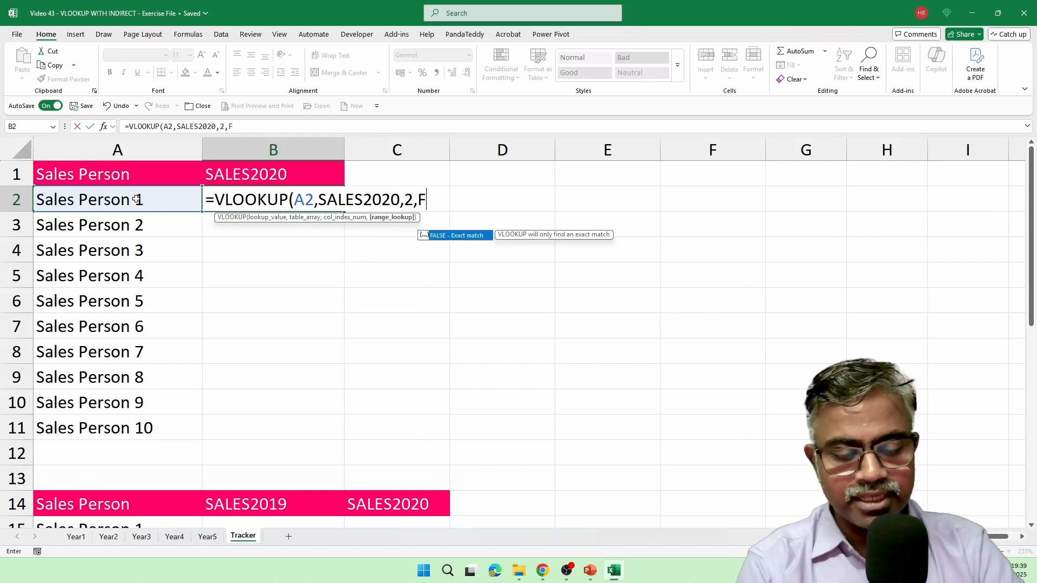
type("ALSE)")
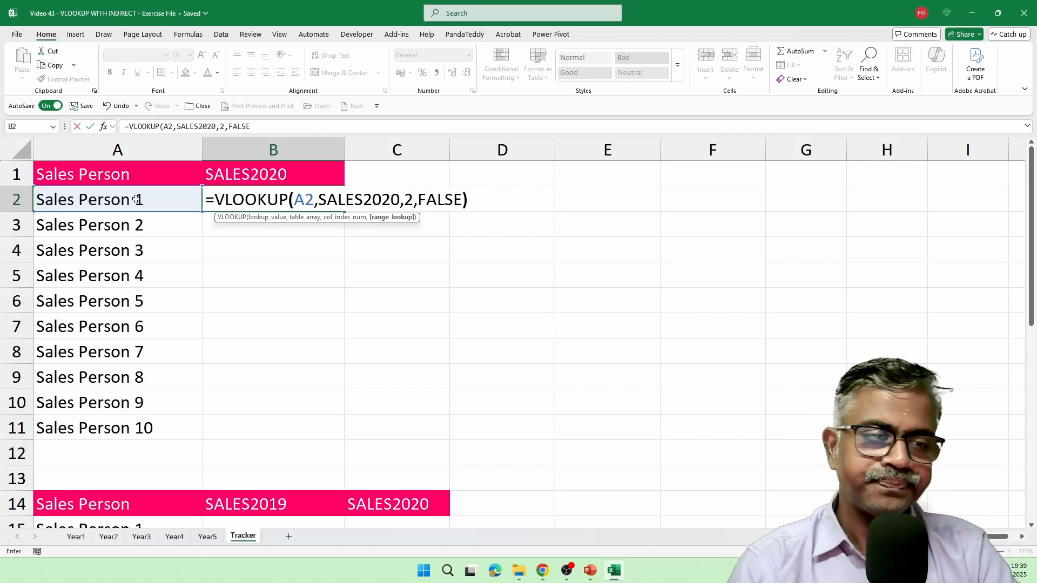
key("Return")
left_click(326, 199)
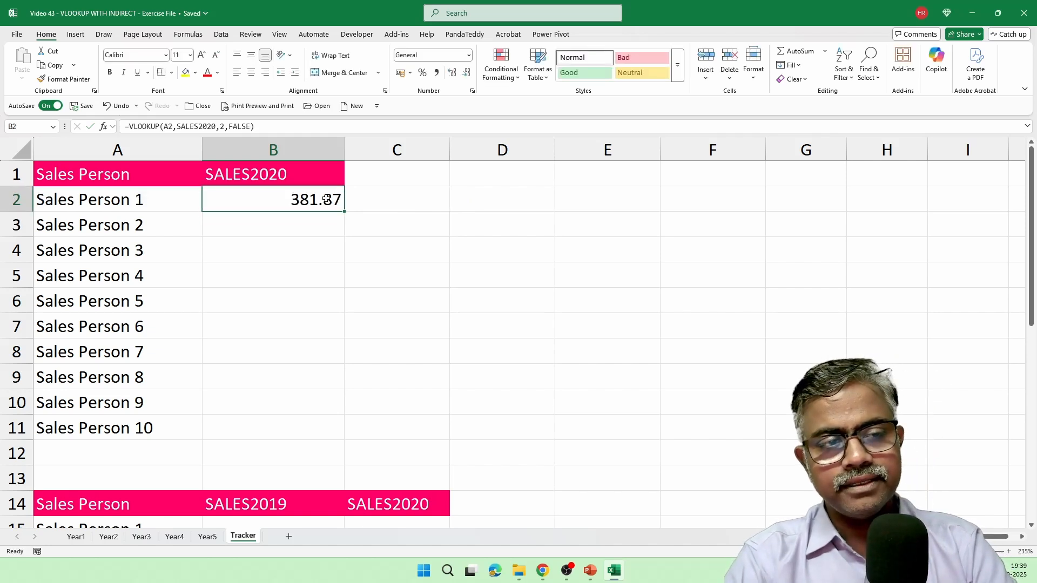
double_click(344, 214)
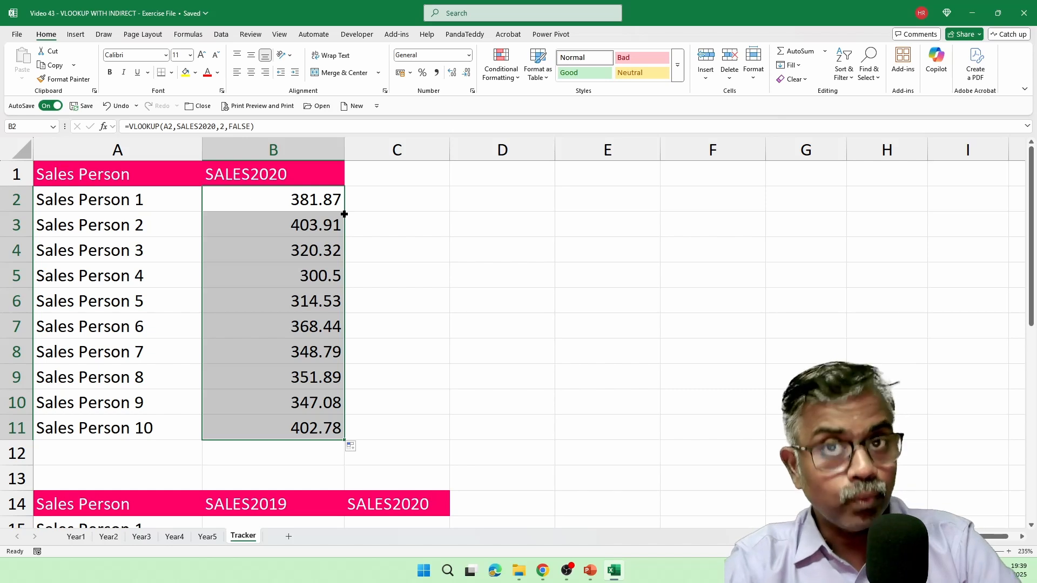
Change the header in cell B1 to SALES2021 and check the lookup values in B2:B11
left_click(307, 176)
key("F2")
key("BackSpace")
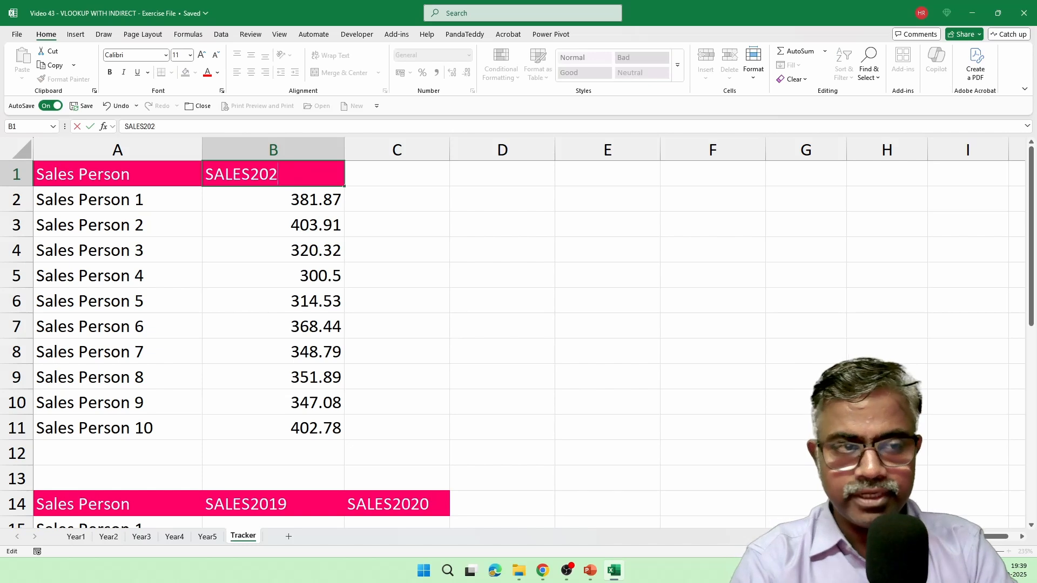
type("1")
key("Return")
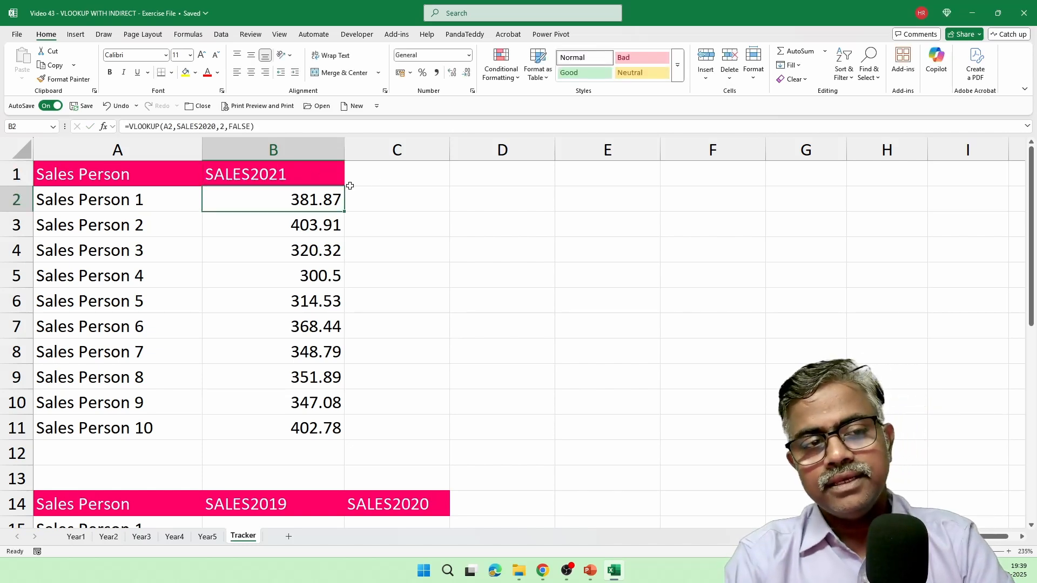
left_click_drag(311, 195, 303, 426)
left_click(279, 171)
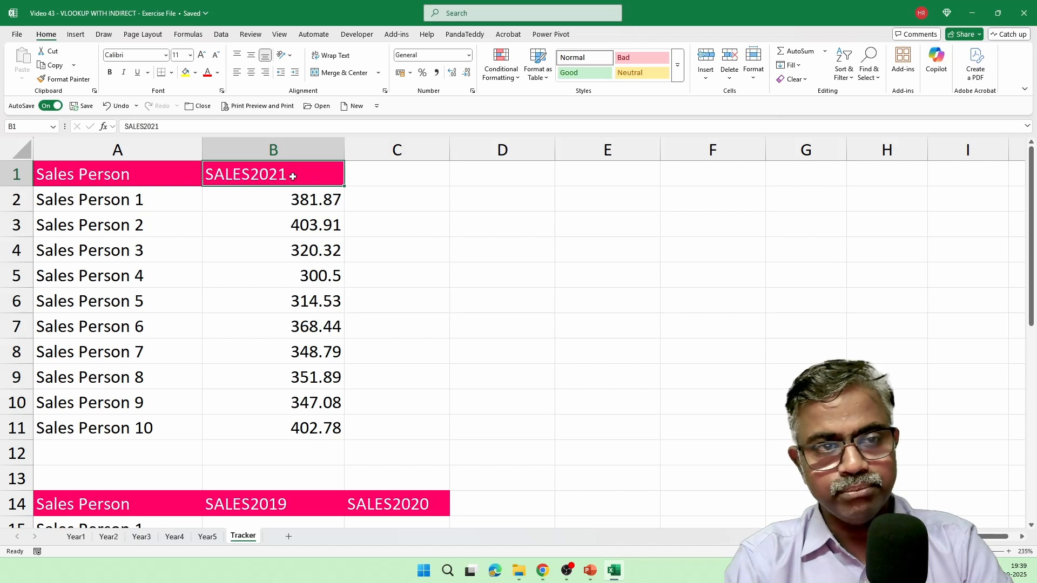
Replace the table name in the B2 formula with the absolute reference $B$1 and fill the formula down to B11
double_click(302, 198)
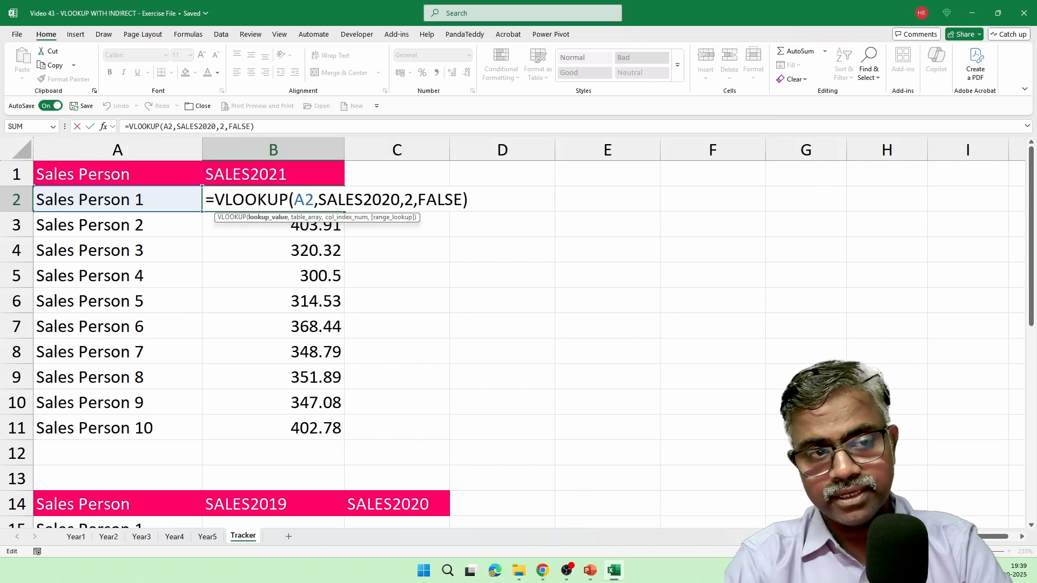
left_click_drag(318, 200, 399, 199)
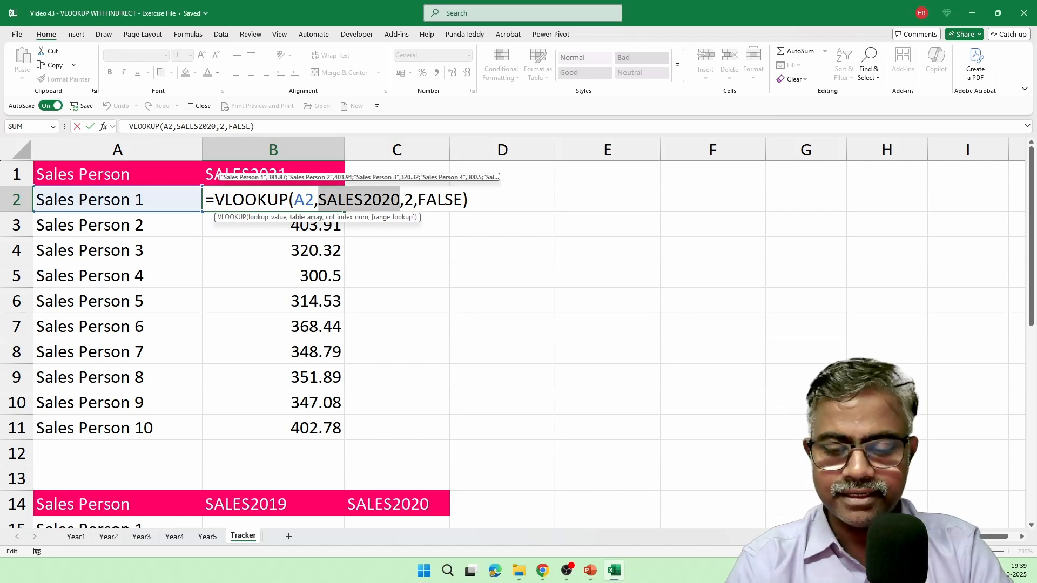
key("BackSpace")
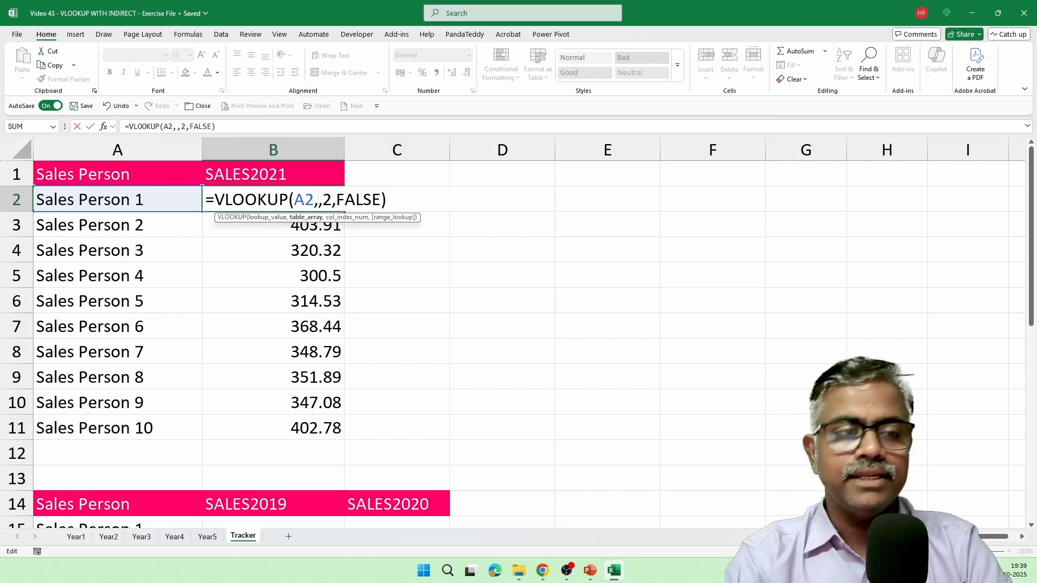
left_click(304, 175)
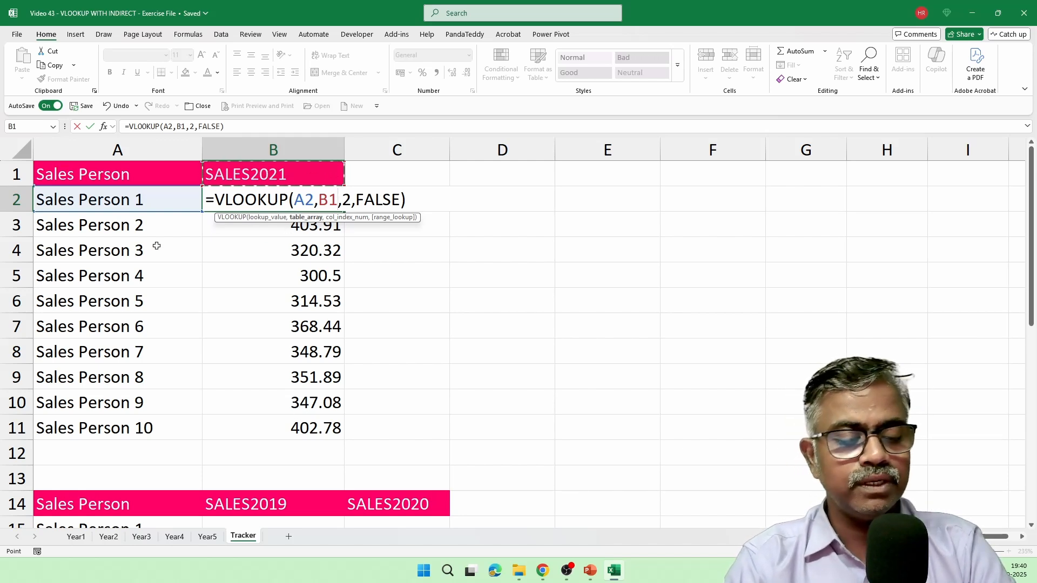
key("F4")
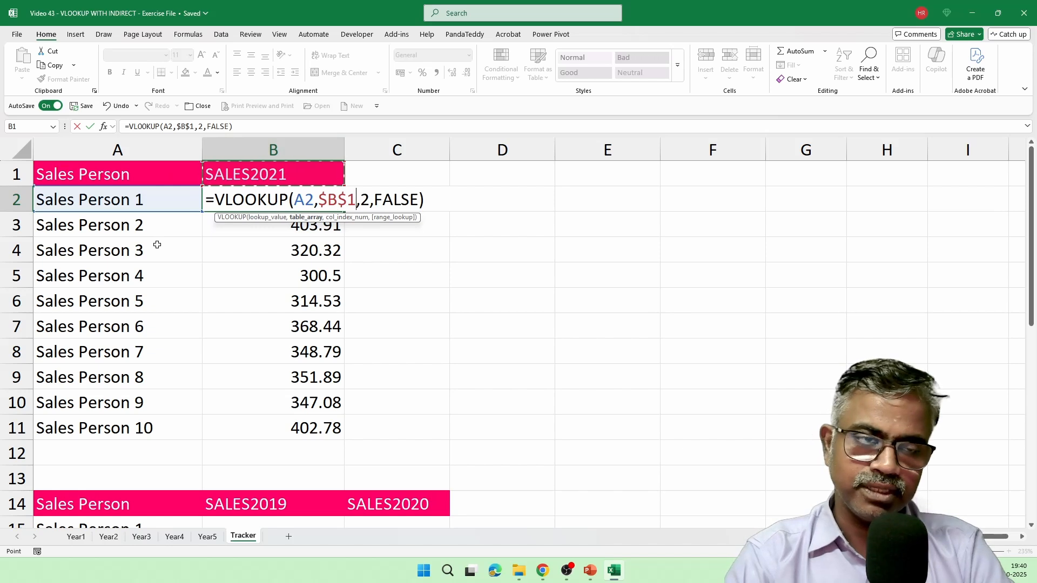
key("Return")
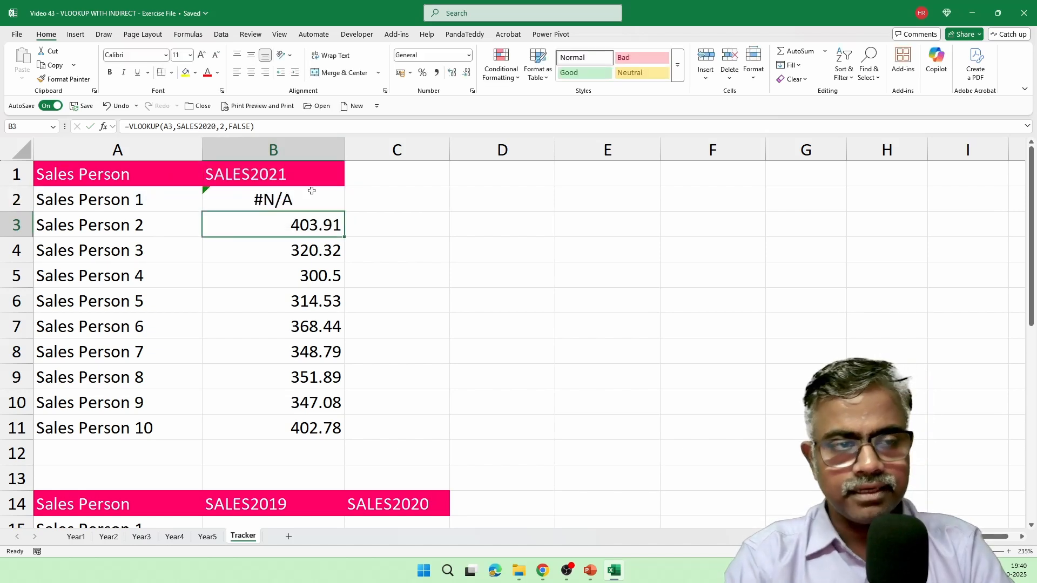
left_click(331, 206)
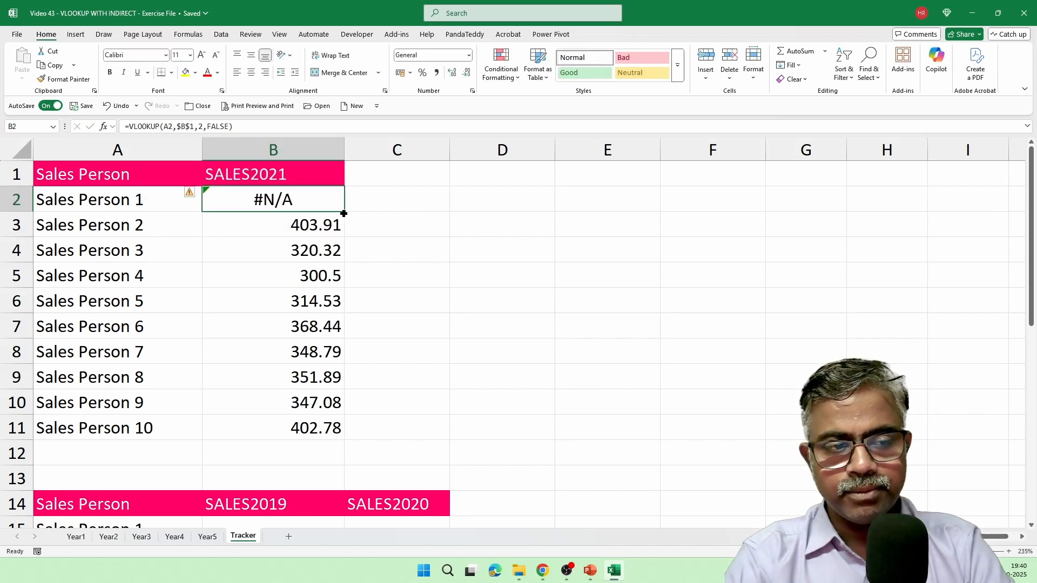
double_click(344, 214)
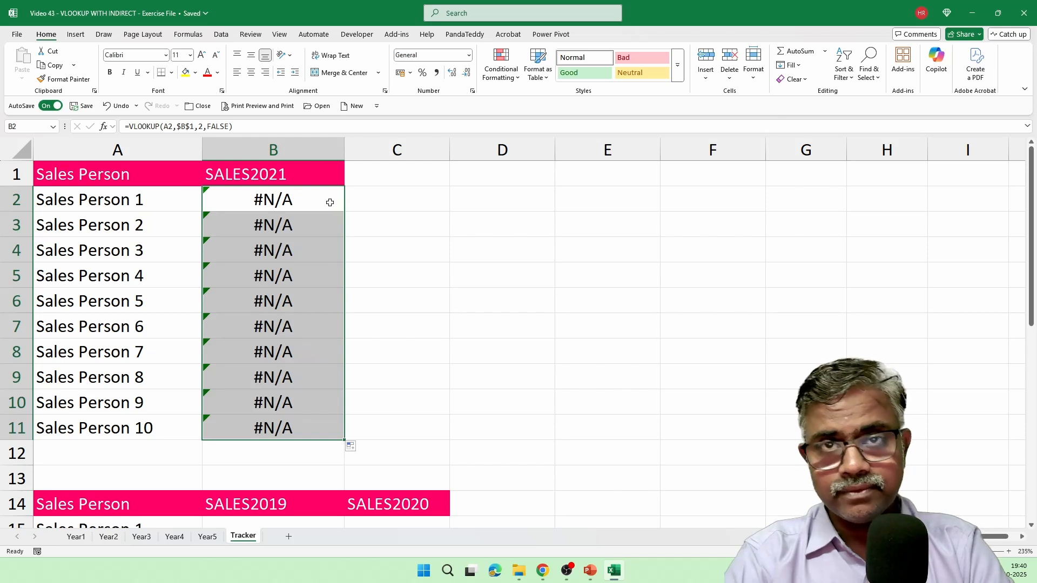
Wrap the reference in INDIRECT so B2 reads =VLOOKUP(A2,INDIRECT($B$1),2,FALSE), and fill it down to B11
double_click(330, 203)
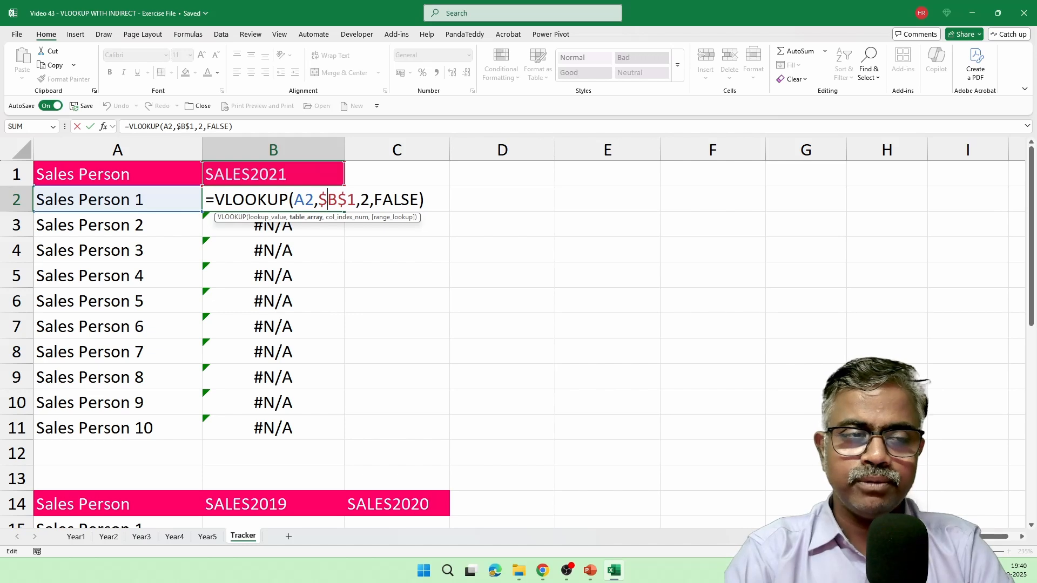
key("Left")
type("INDIRECT")
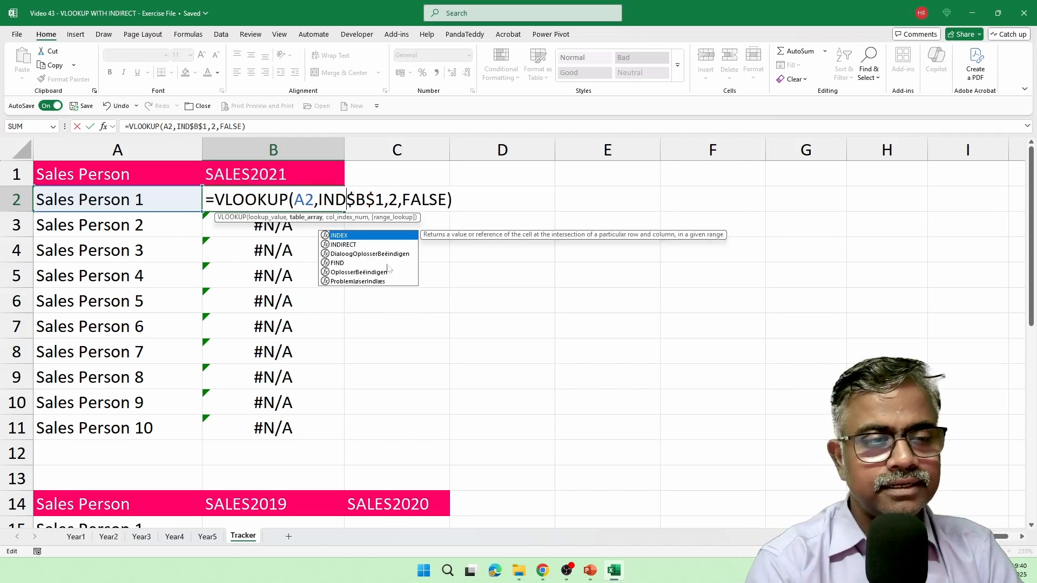
type("(")
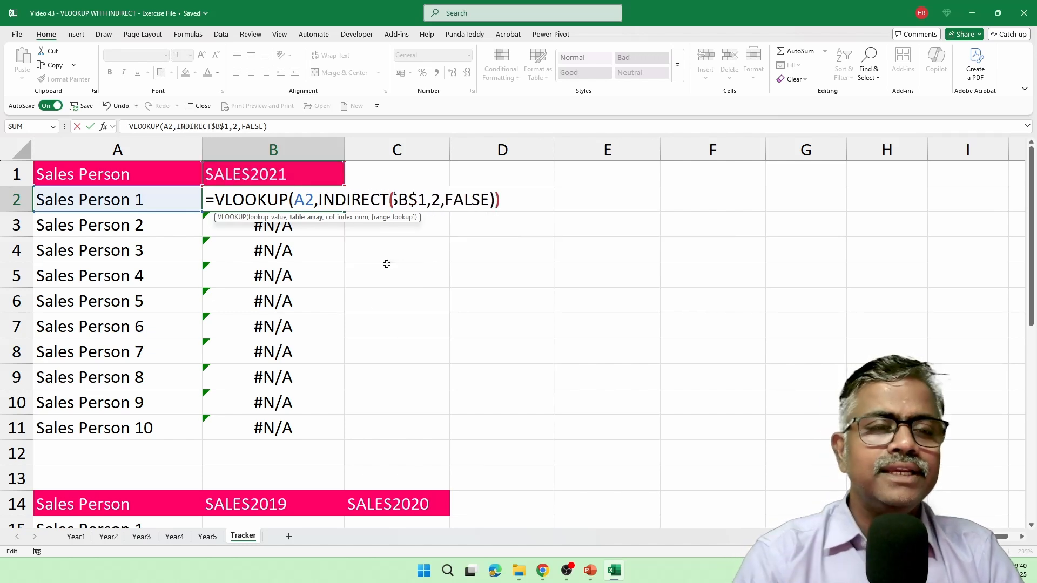
key("Right")
key("Right")
key("Right")
key("Right")
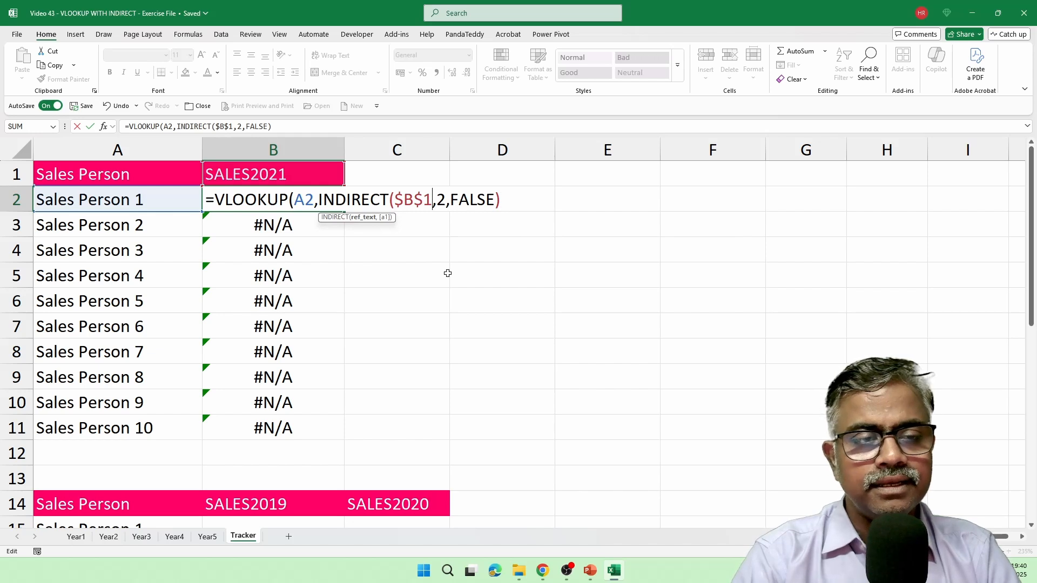
type(")")
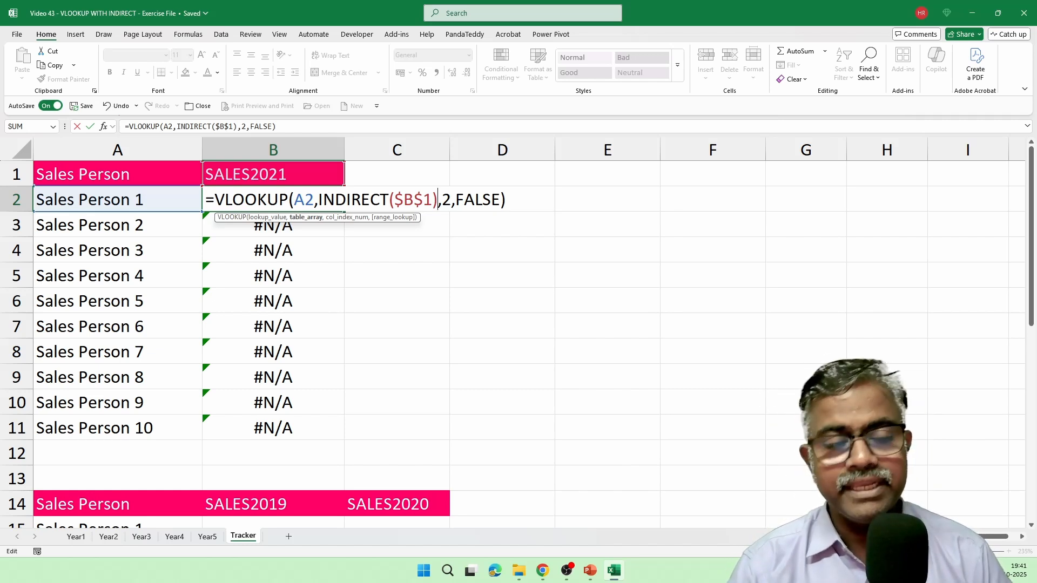
key("Return")
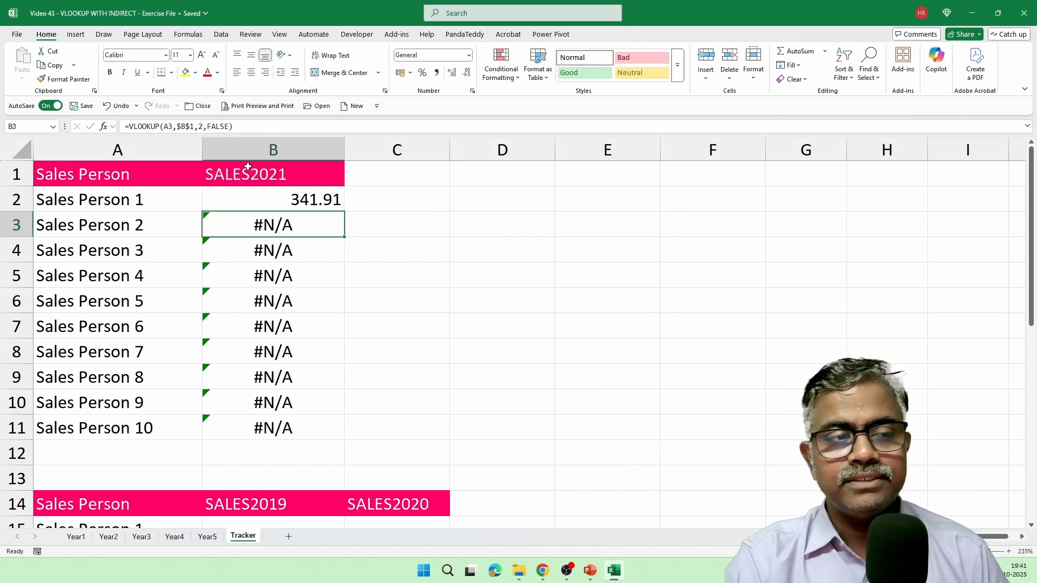
left_click(336, 200)
double_click(344, 216)
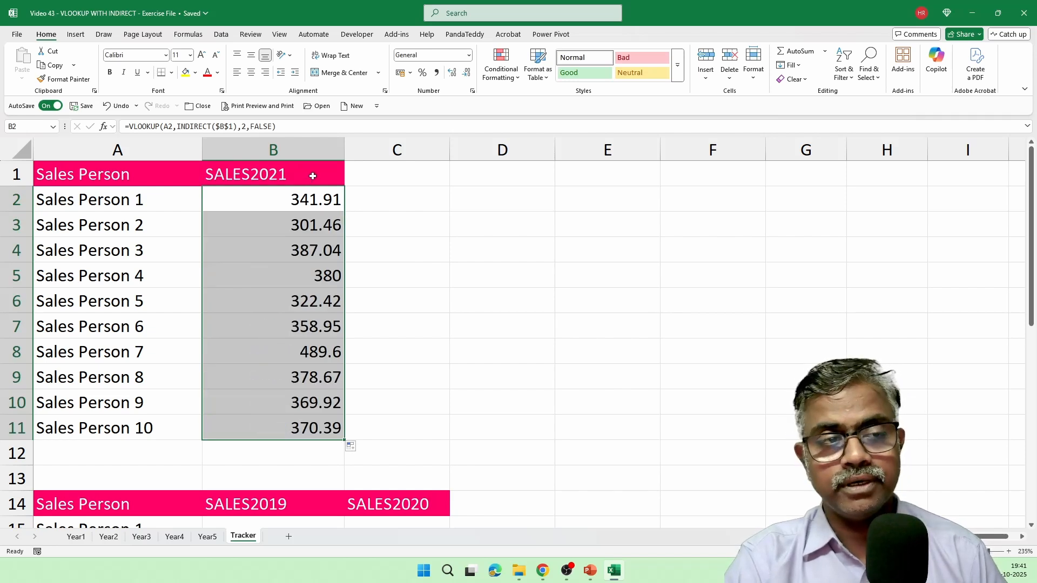
Set the header in cell B1 to SALES2019 to test the INDIRECT lookup
double_click(313, 176)
key("BackSpace")
key("BackSpace")
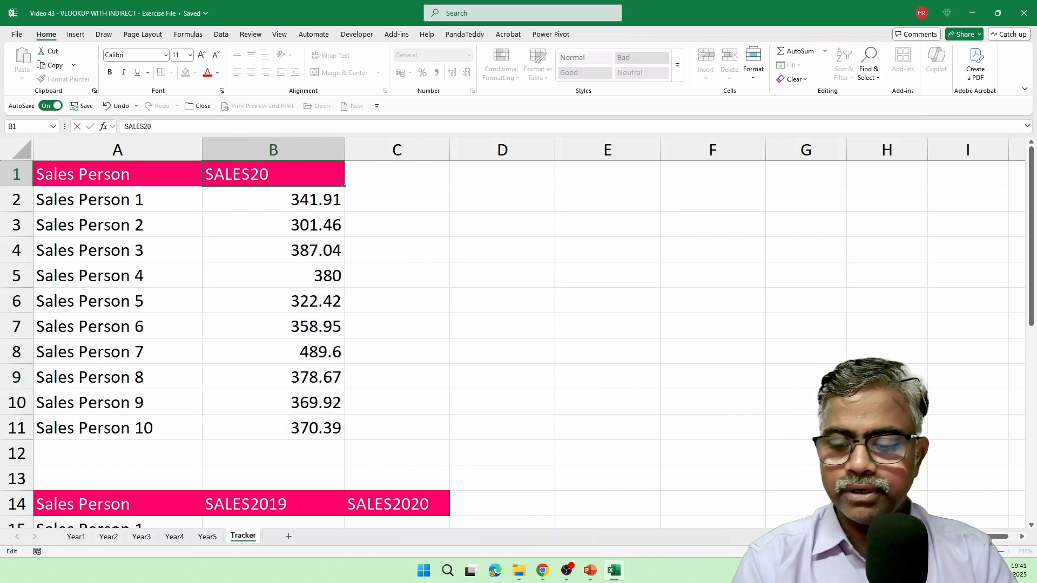
type("19")
key("Return")
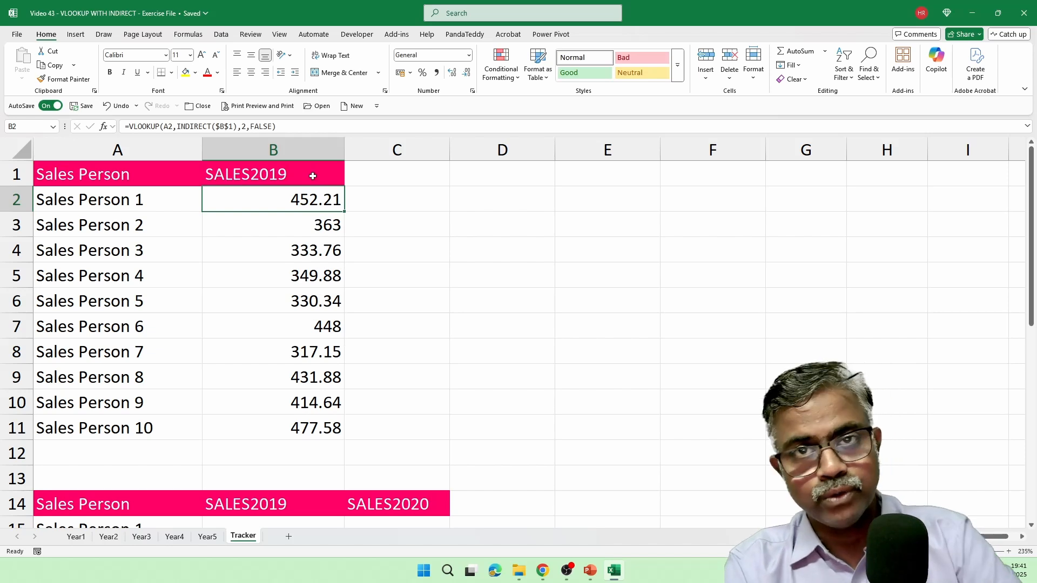
Check the formula in B2 and change the header in cell B1 to SALES2020
double_click(322, 200)
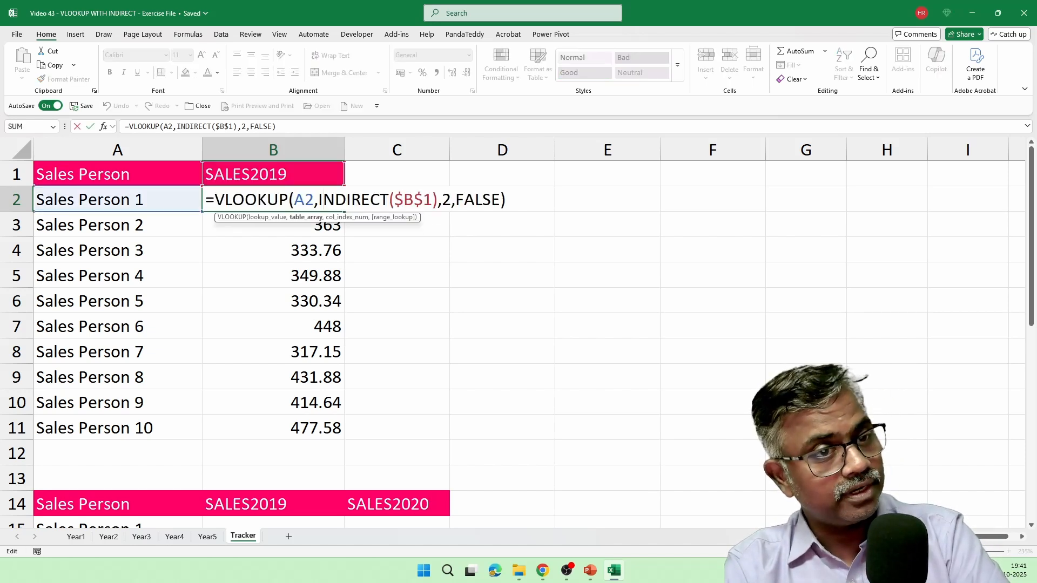
key("Escape")
double_click(308, 175)
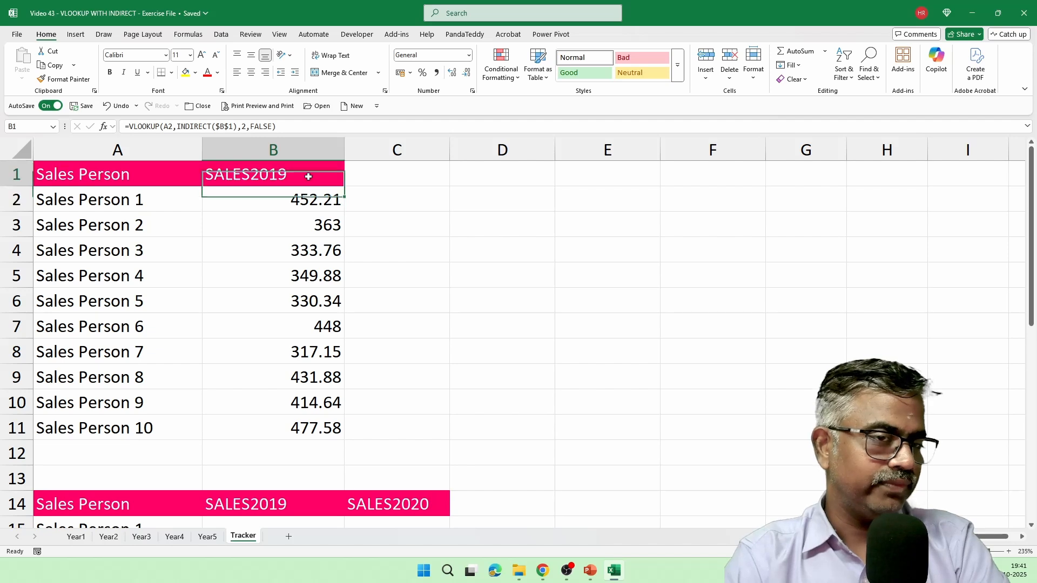
key("BackSpace")
key("BackSpace")
type("2")
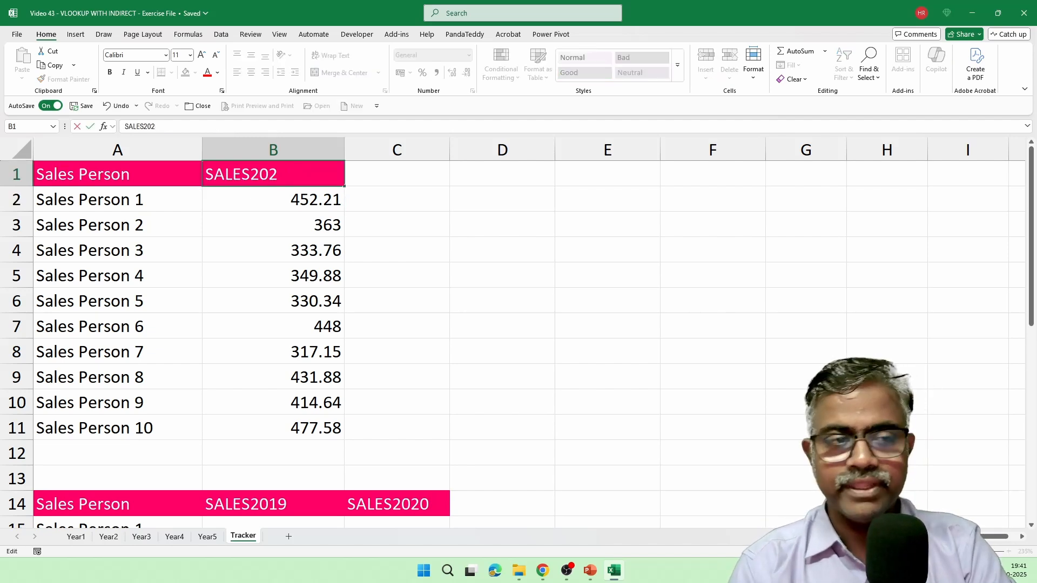
type("0")
key("Return")
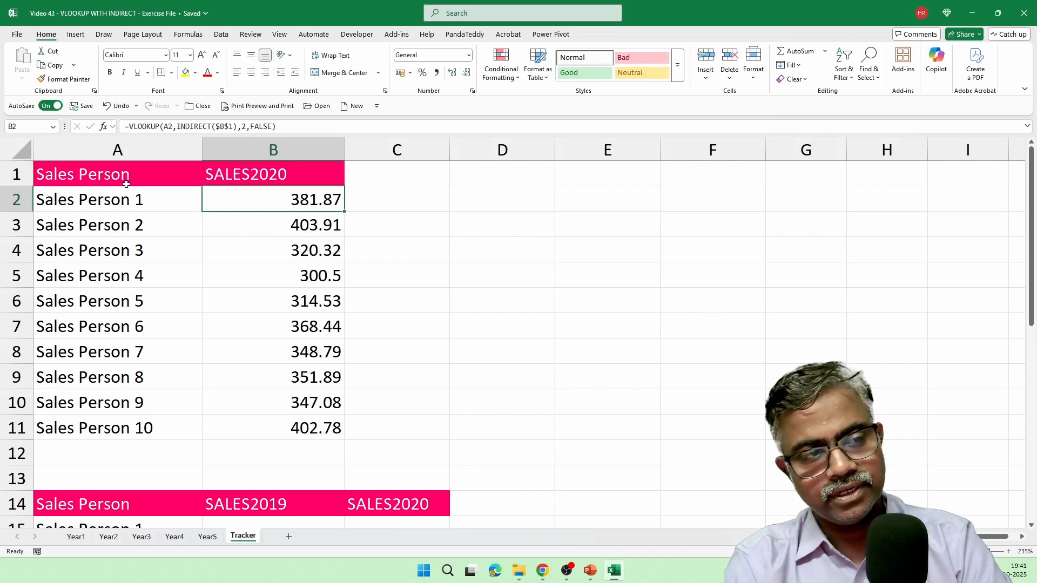
Insert a clustered column chart from A1:B11, then move and resize it to span columns D to I beside the table
left_click_drag(125, 179, 275, 422)
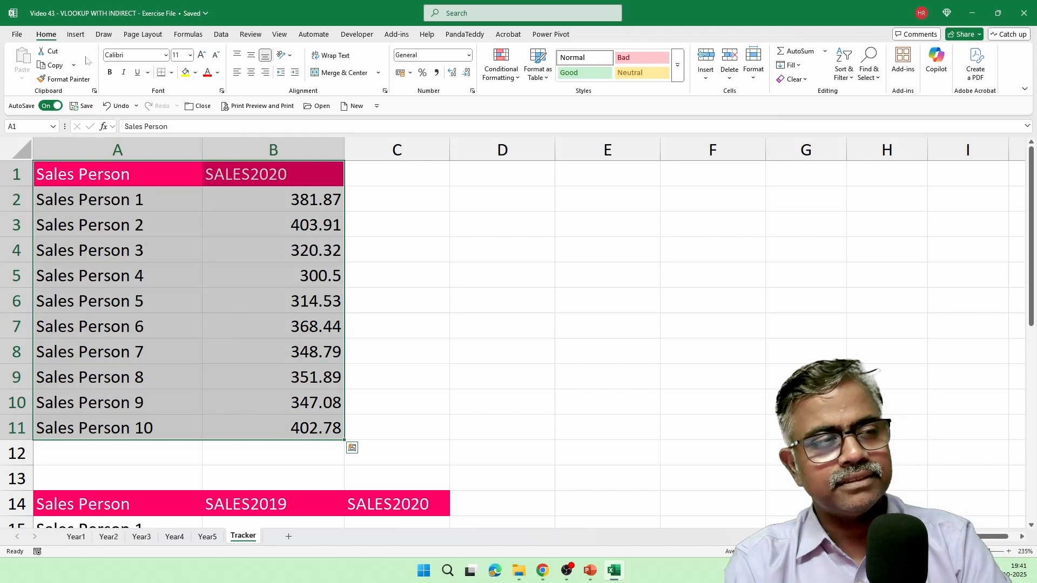
left_click(75, 34)
left_click(353, 65)
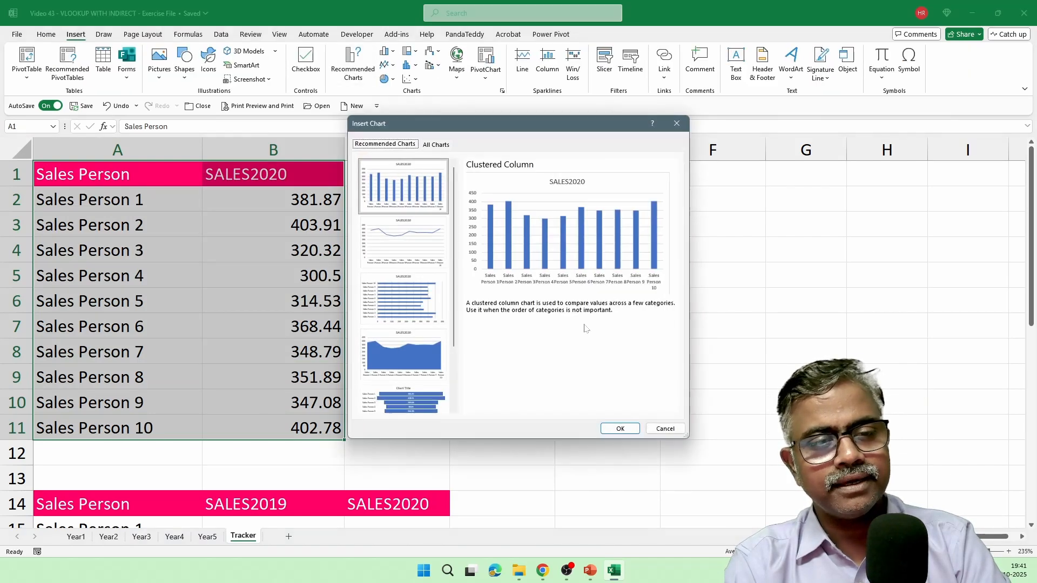
left_click(619, 428)
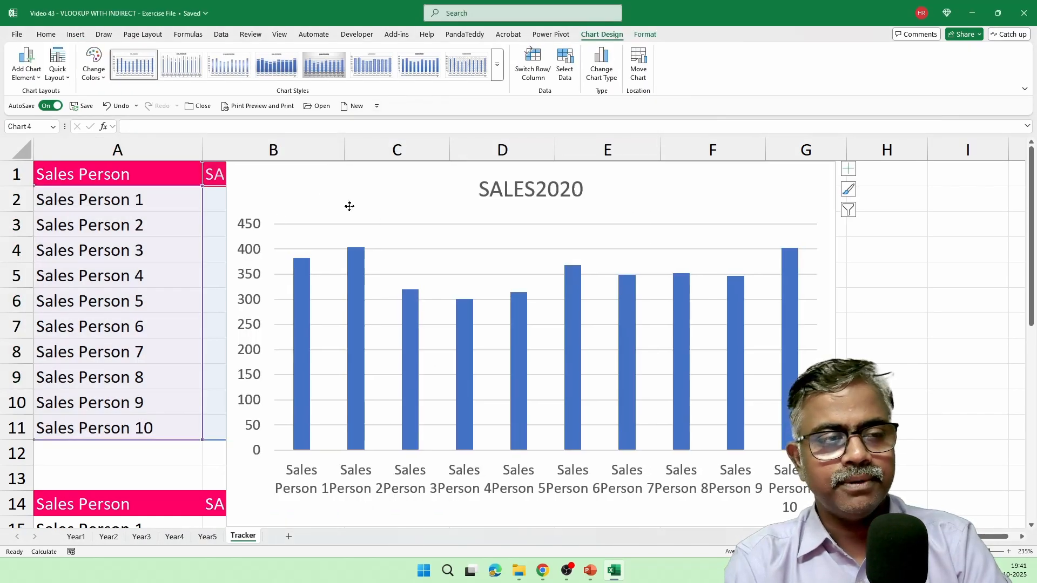
left_click_drag(350, 205, 529, 223)
left_click_drag(432, 183, 558, 289)
left_click_drag(654, 312, 553, 203)
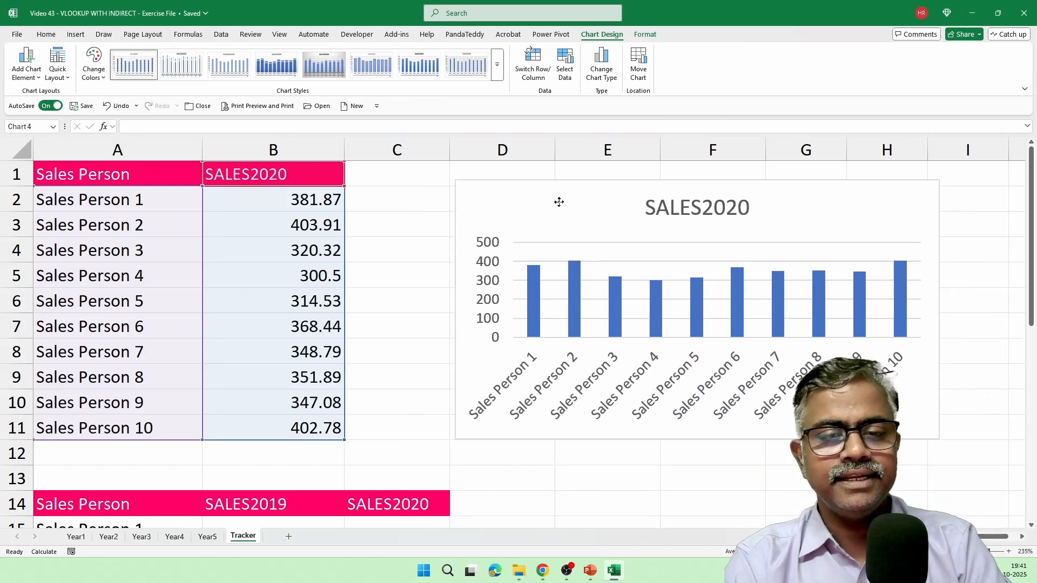
left_click_drag(939, 439, 982, 431)
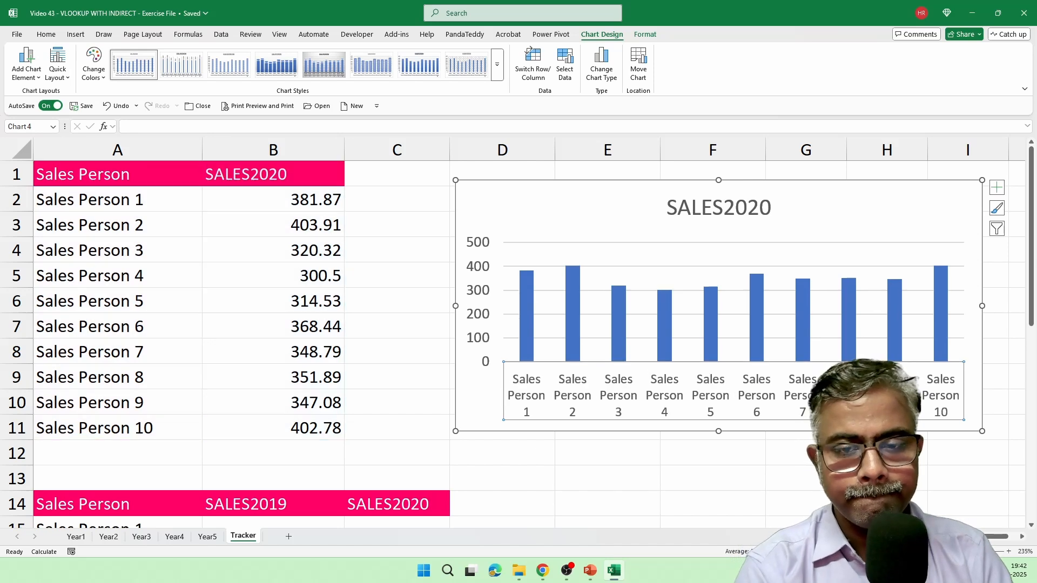
Reduce the font size of the chart's horizontal and vertical axis labels
left_click(470, 354)
key("ctrl+shift+comma")
key("ctrl+shift+comma")
key("ctrl+shift+comma")
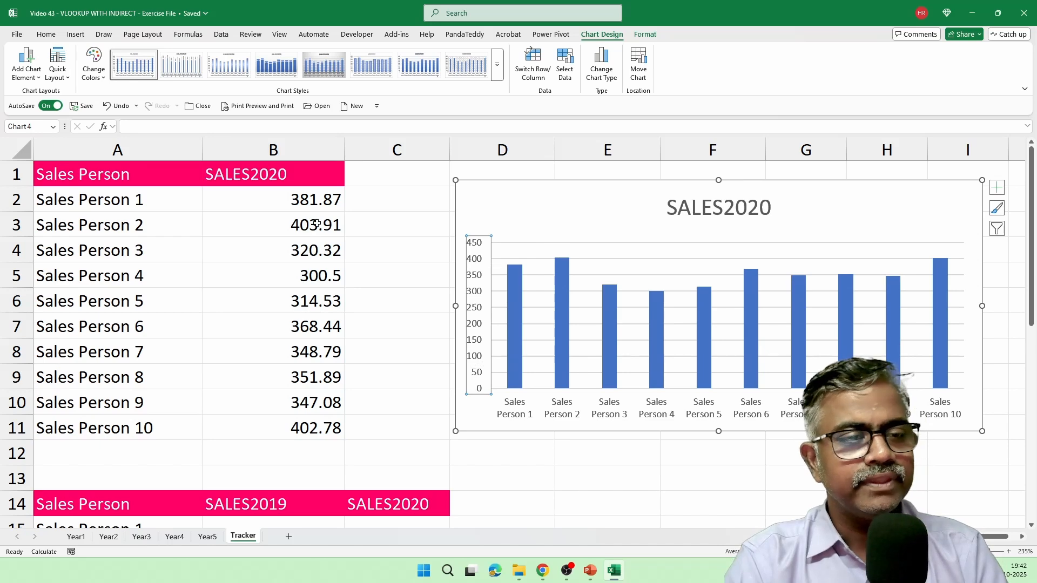
Switch the header in cell B1 to SALES2023 to test the linked chart
left_click(311, 176)
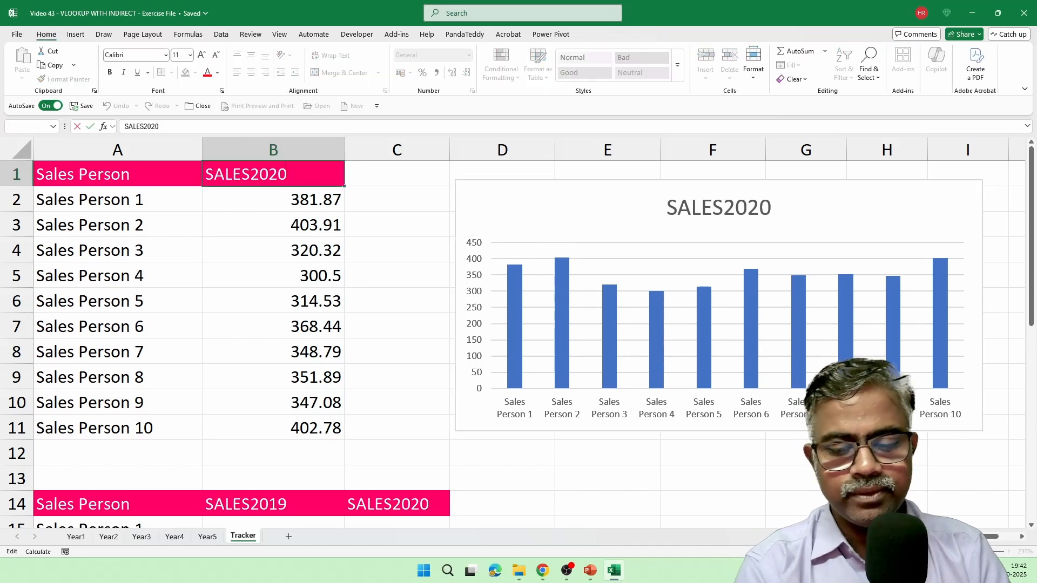
key("F2")
key("BackSpace")
key("Return")
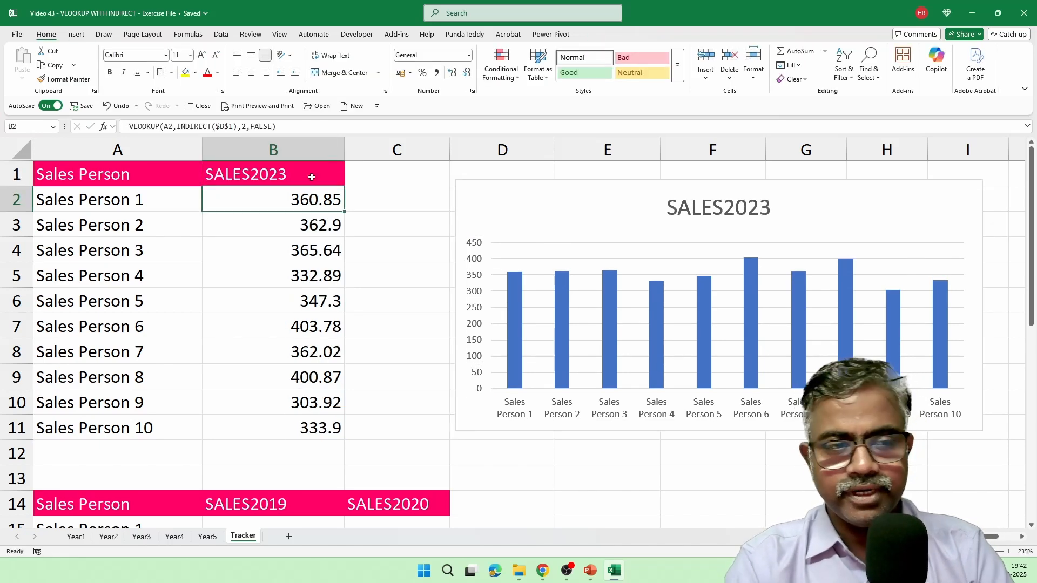
Set the year in the B1 header back to 2019 so it reads SALES2019, and go to the table starting at row 14
left_click(311, 176)
key("F2")
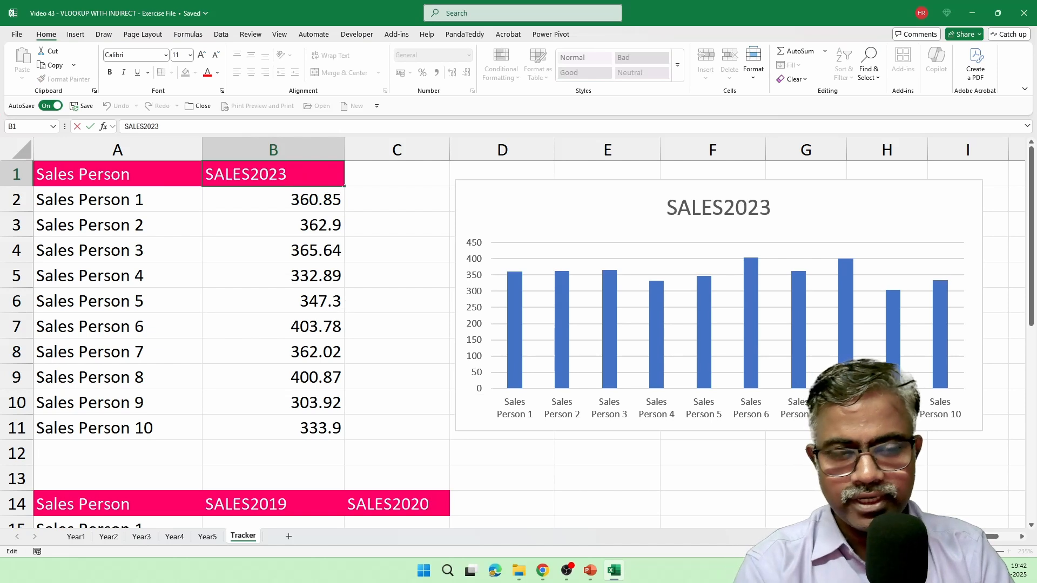
key("BackSpace")
key("BackSpace")
type("19")
key("Return")
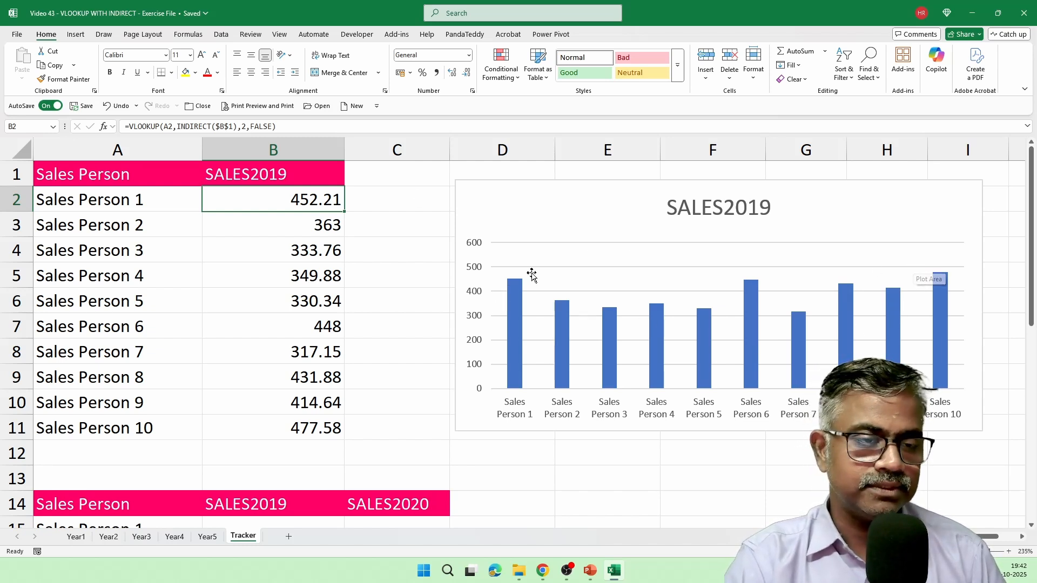
scroll(414, 276, "down", 3)
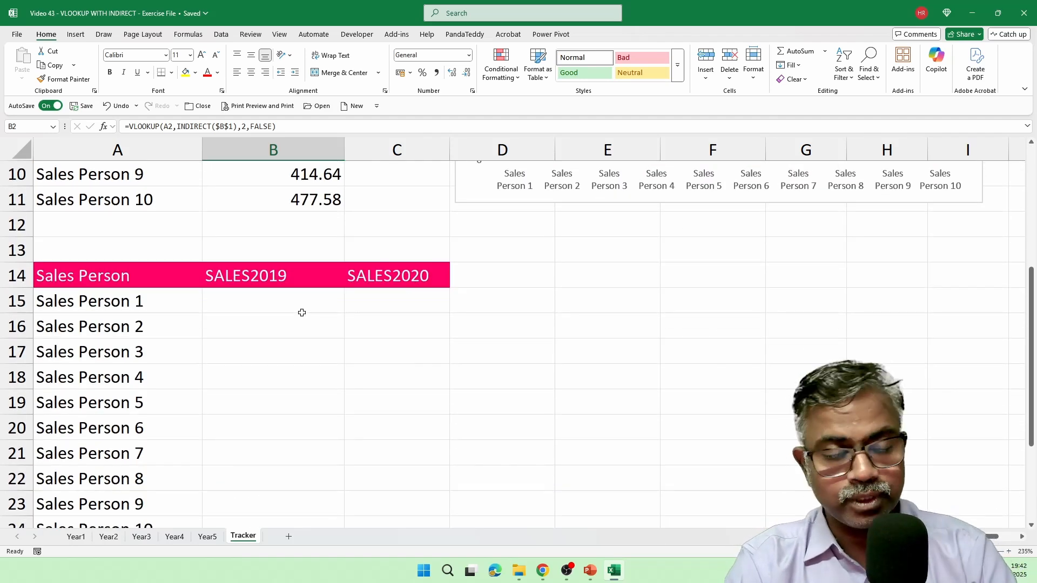
Enter =VLOOKUP(A15,INDIRECT($B$14),2,FALSE) in B15 to look up the first salesperson's sales for the SALES2019 header
left_click(302, 306)
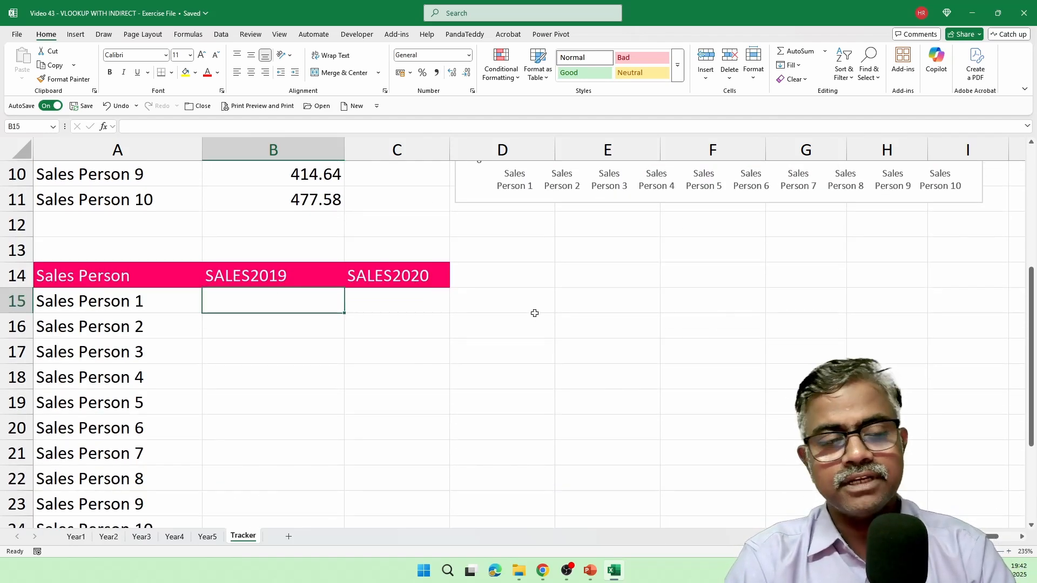
type("=VLOOKUP(")
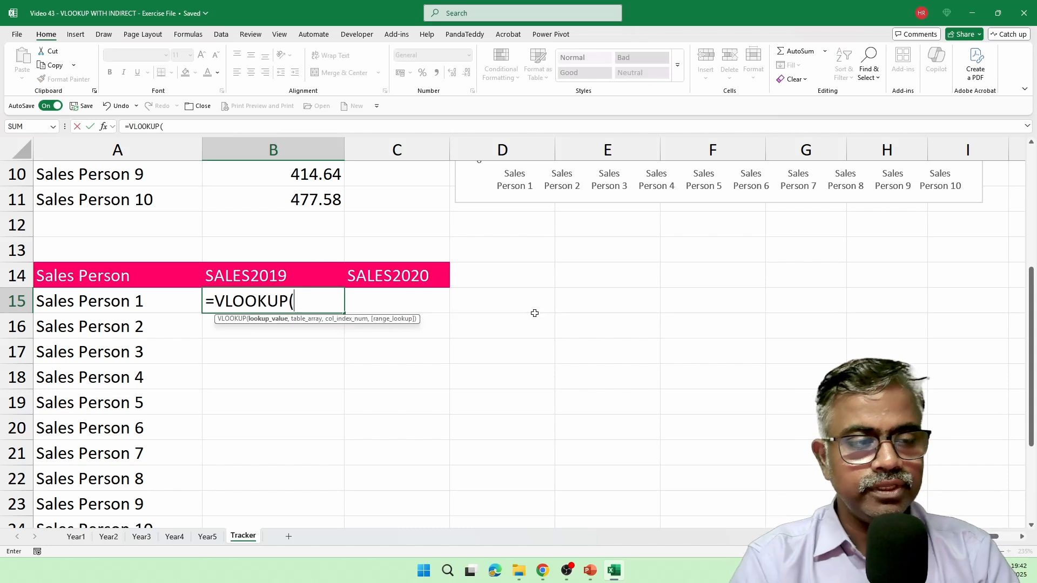
left_click(162, 299)
type(",")
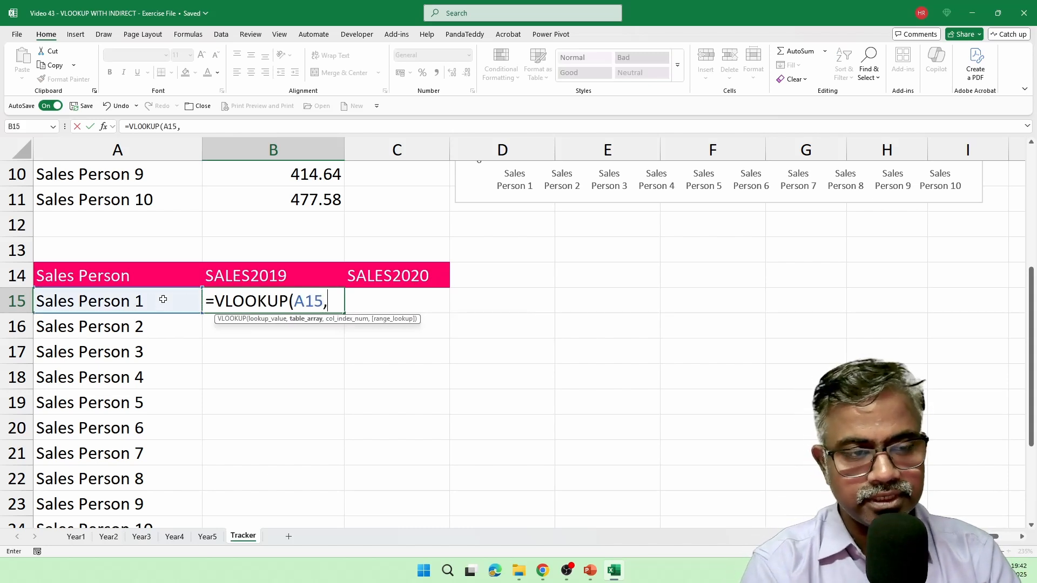
type("INDIRECT")
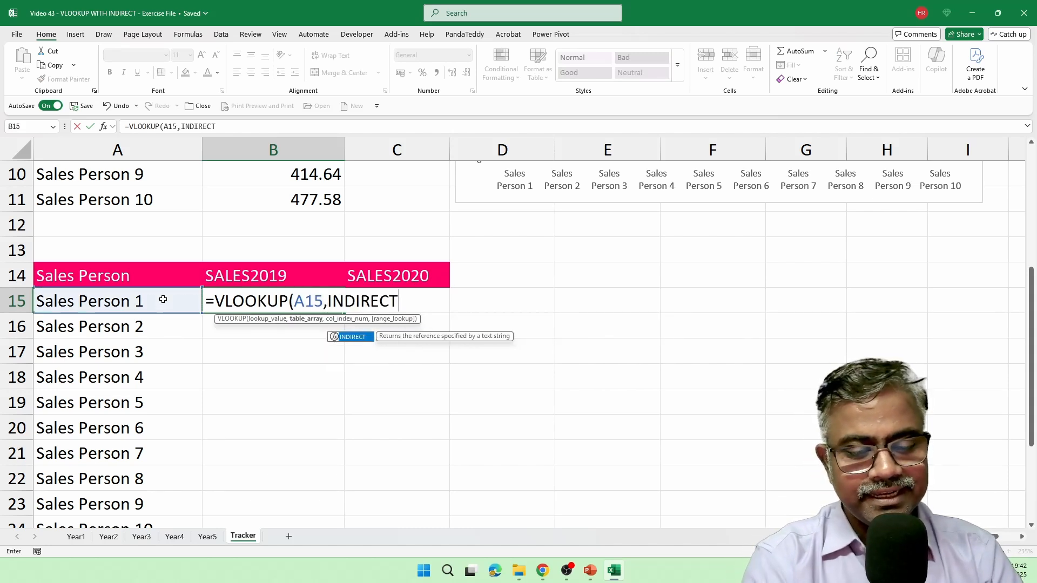
type("(")
left_click(236, 276)
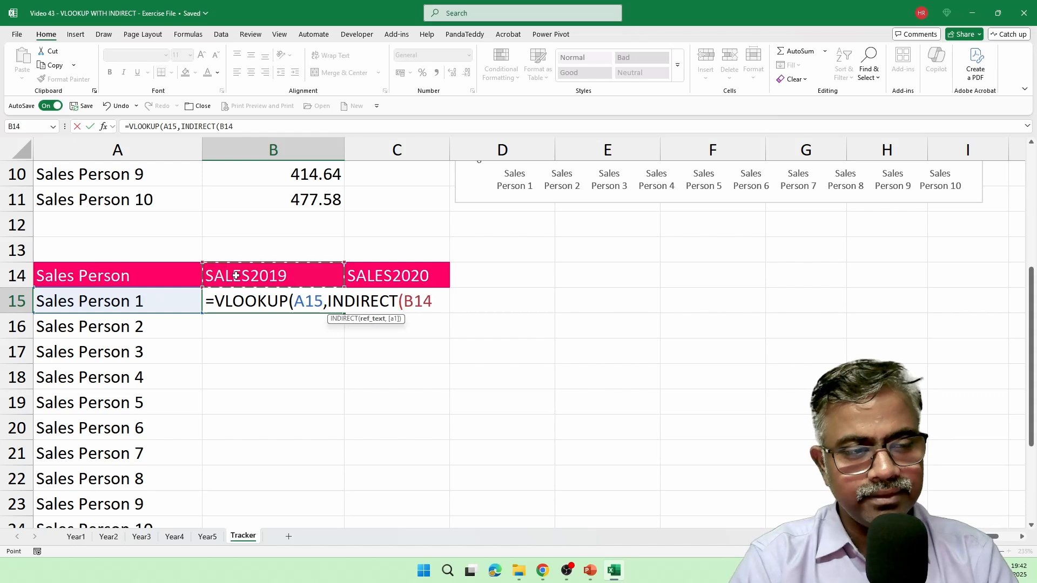
key("F4")
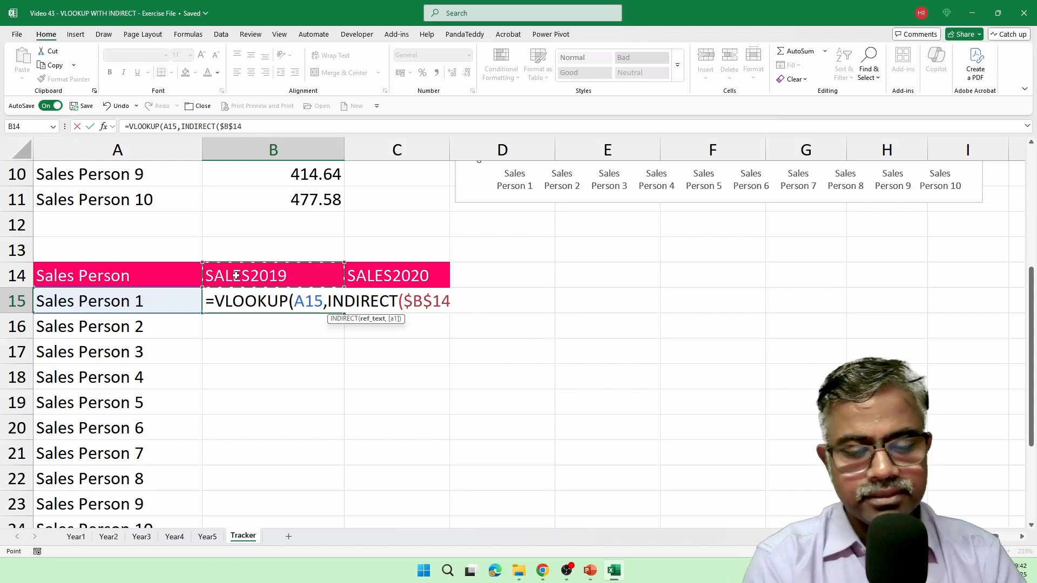
type(")")
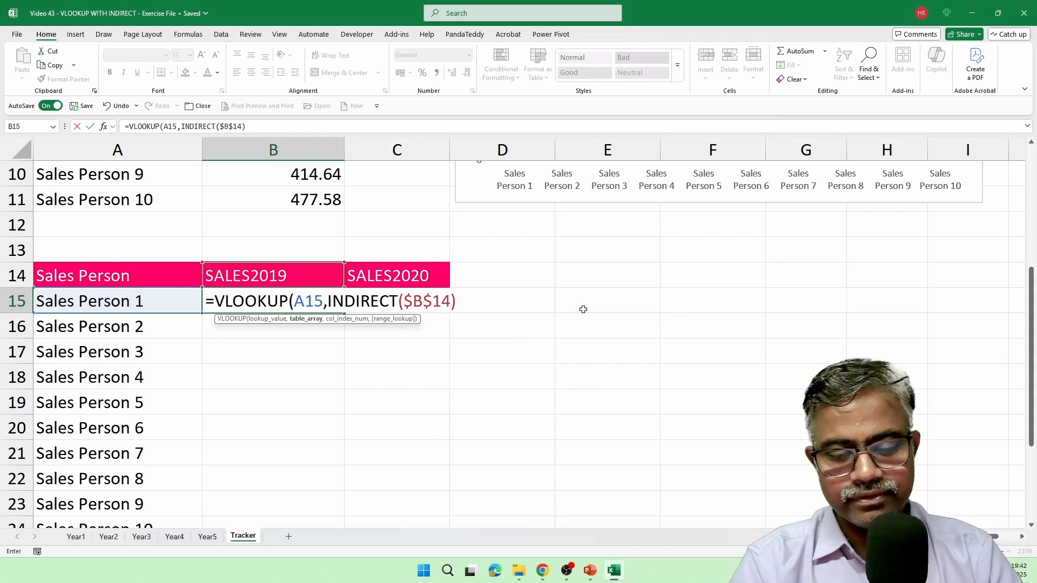
type(",")
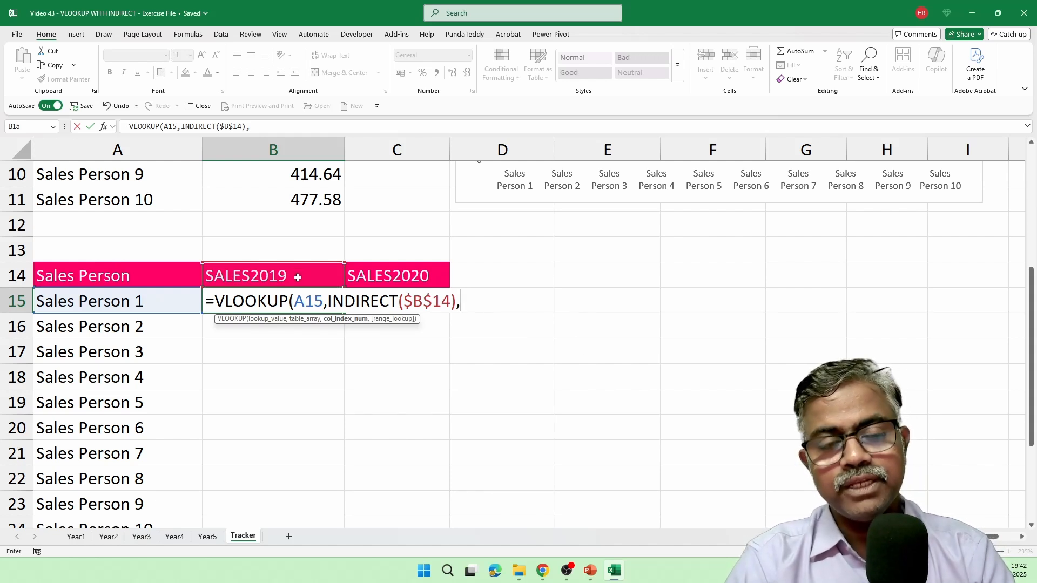
type("2")
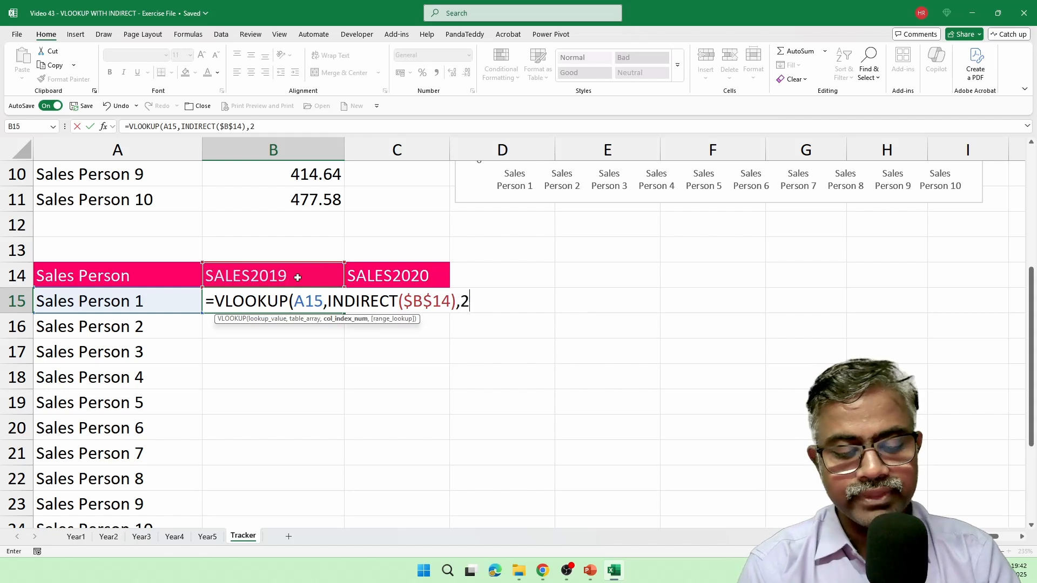
type(",FALSE)")
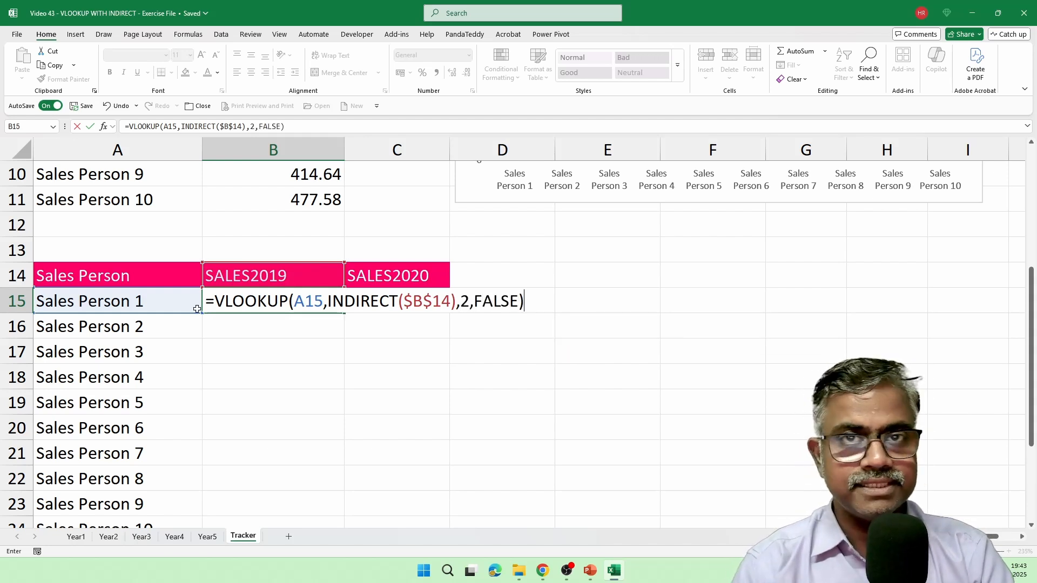
key("Return")
Enter =VLOOKUP(A15,INDIRECT($C$14),2,FALSE) in C15 and fill the B15:C15 formulas down to row 24
left_click(384, 307)
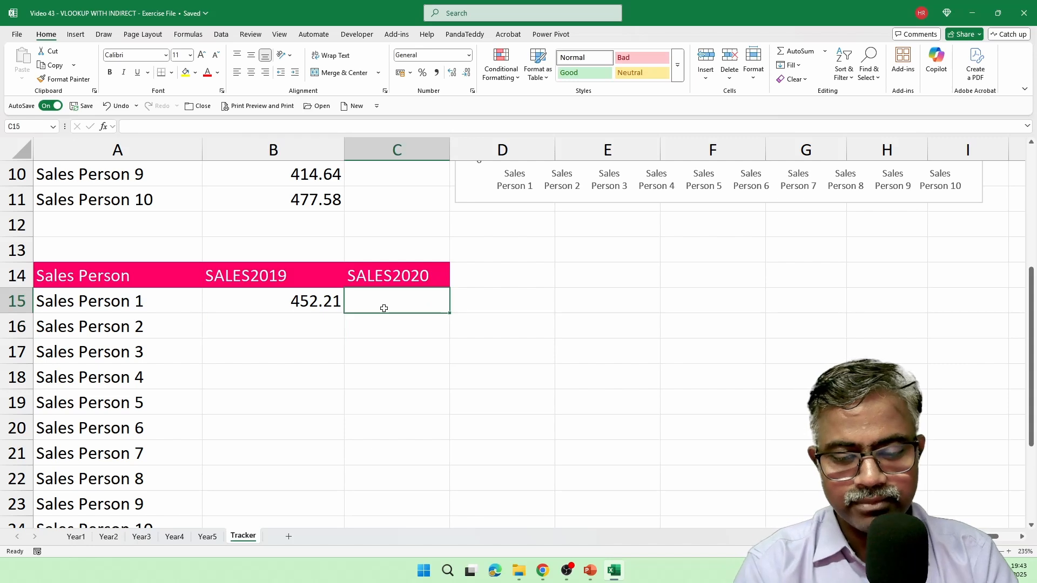
type("=VLO")
key("Tab")
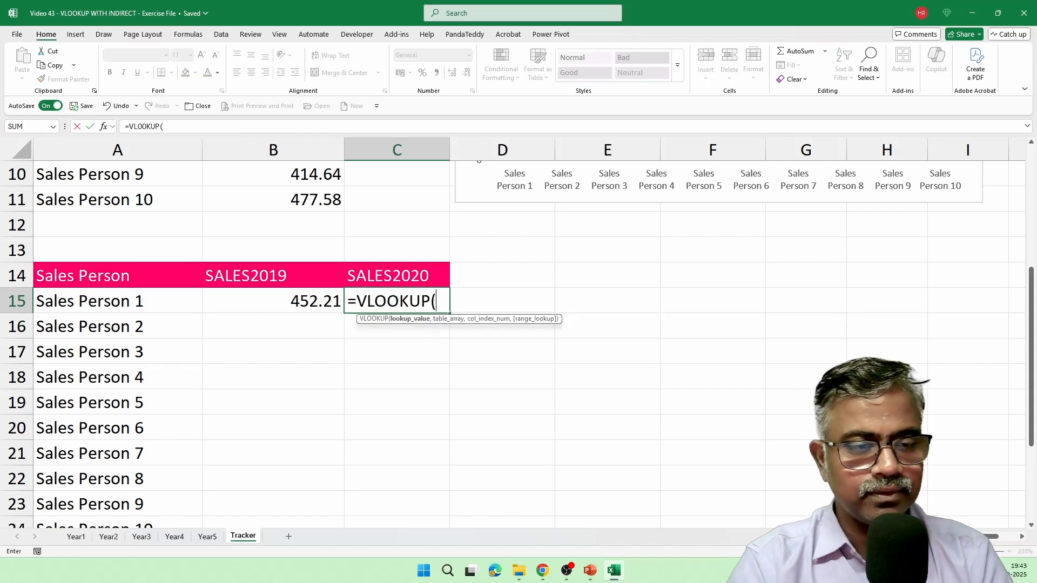
left_click(180, 302)
type(",INDIRE")
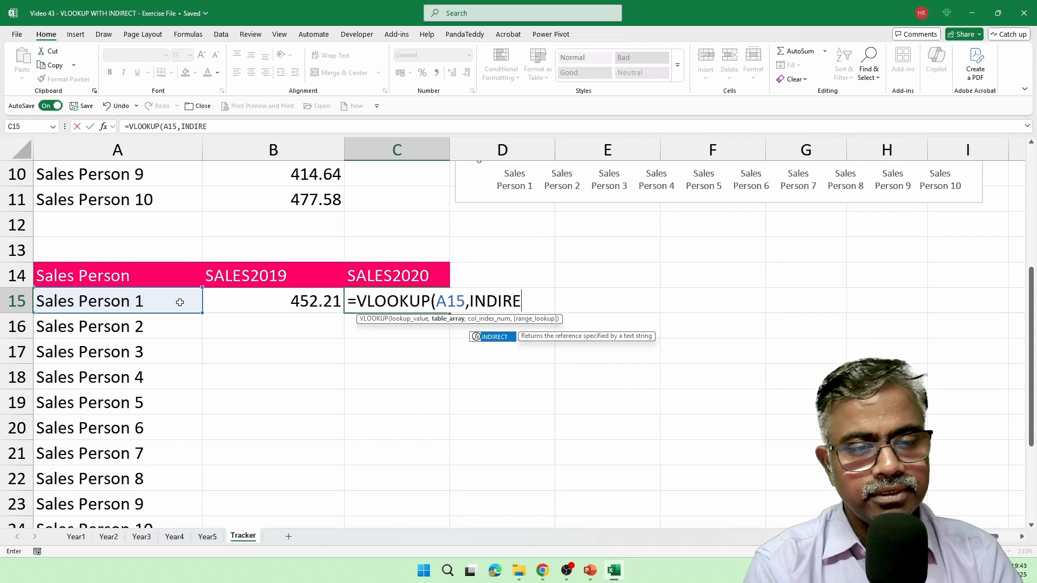
key("Tab")
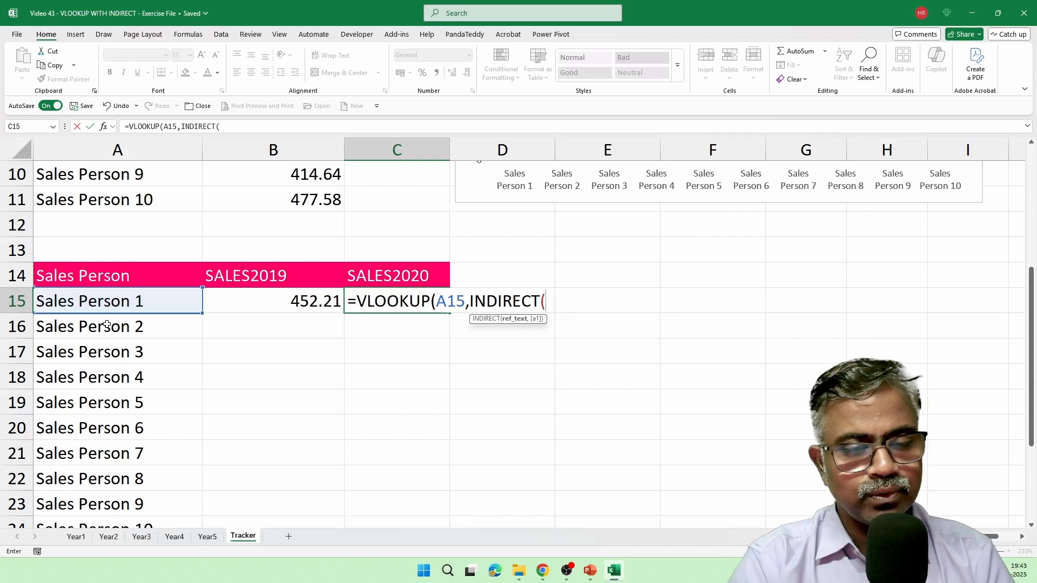
left_click(437, 278)
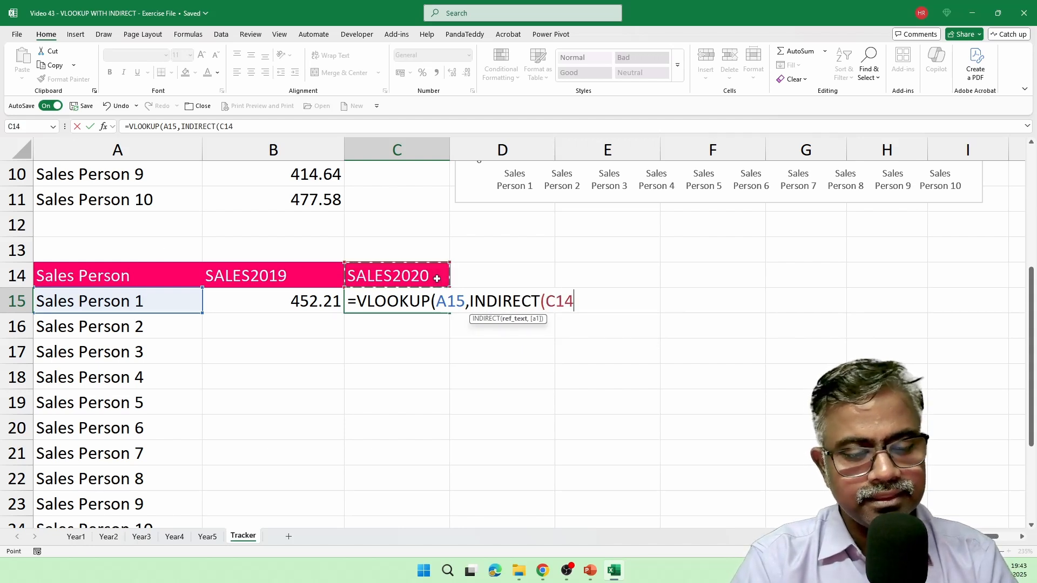
key("F4")
type("),")
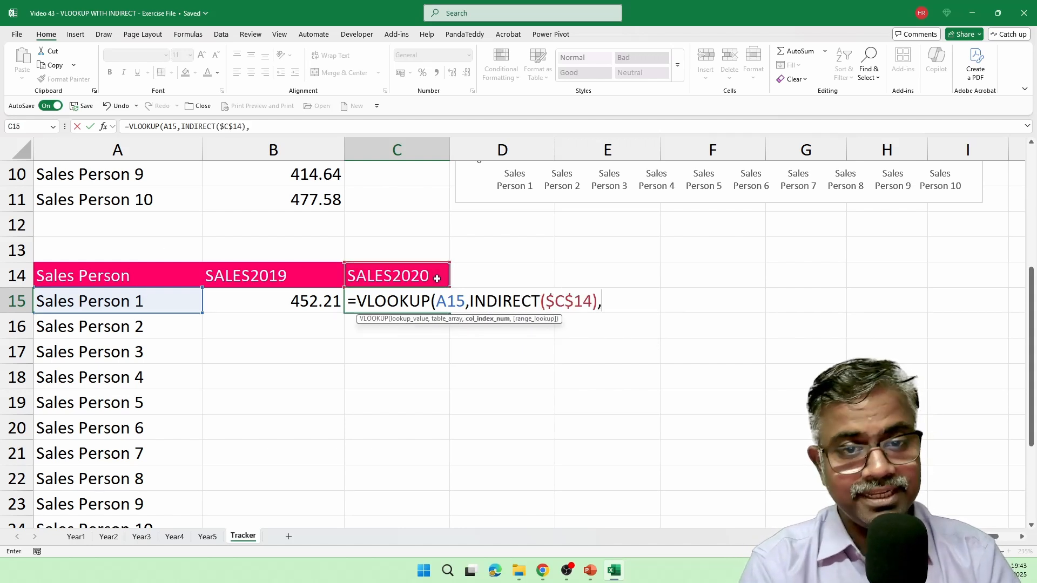
type("2,FALSE")
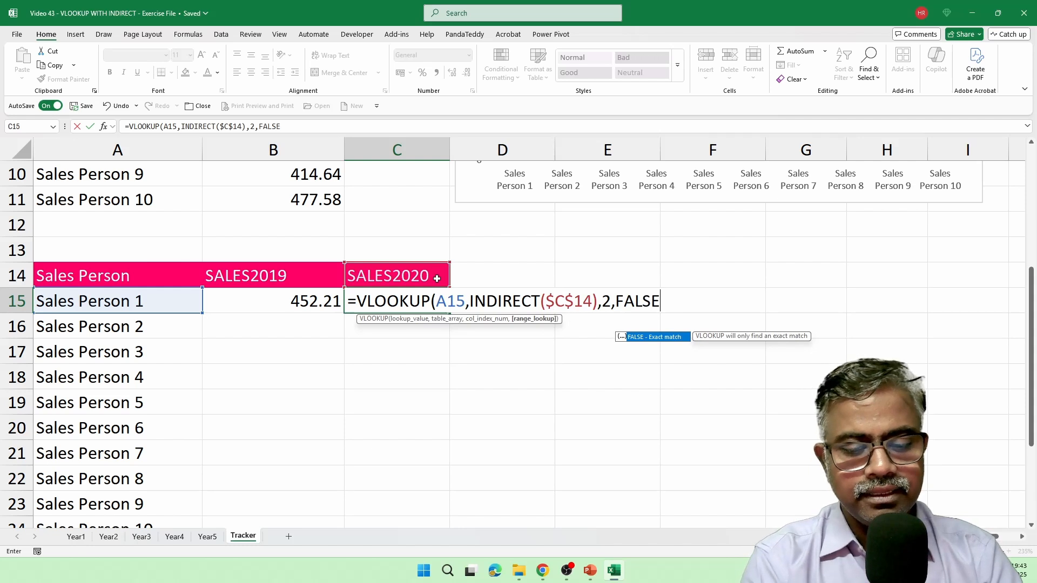
key("Return")
left_click_drag(329, 308, 397, 299)
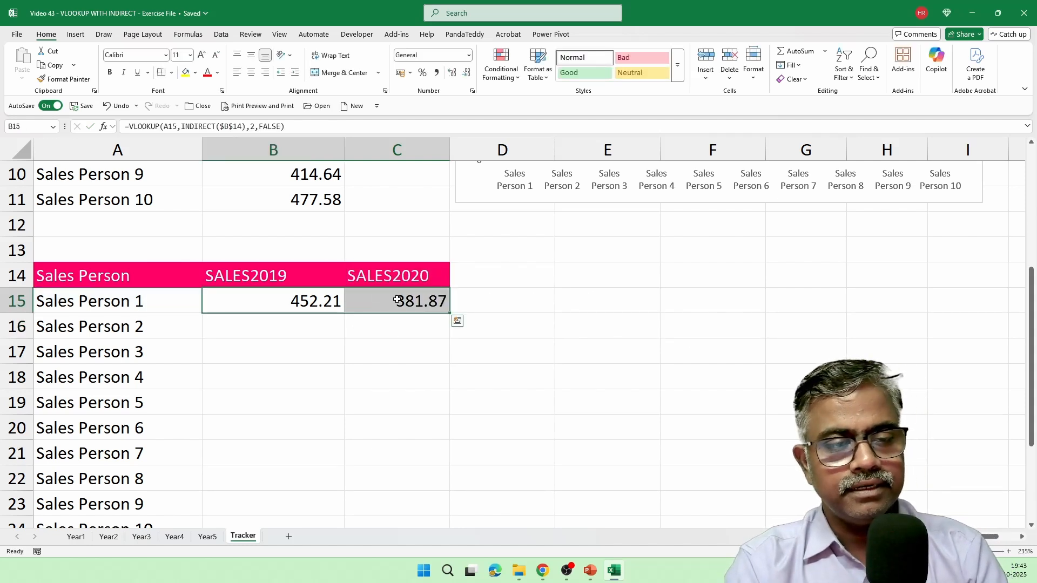
double_click(451, 314)
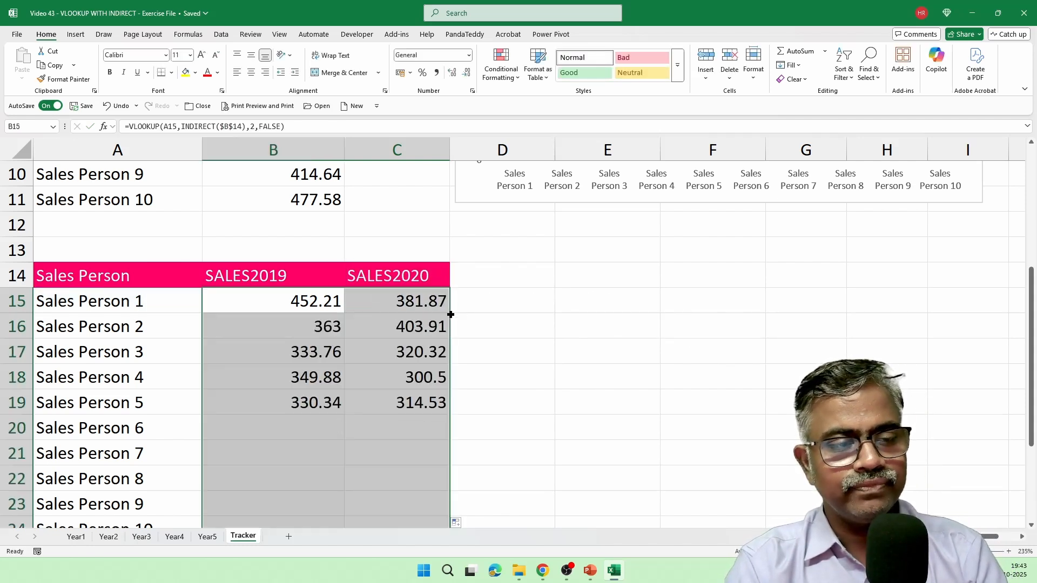
Insert a clustered column chart from the sales table in A14:C24
left_click_drag(178, 273, 394, 524)
scroll(394, 524, "down", 1)
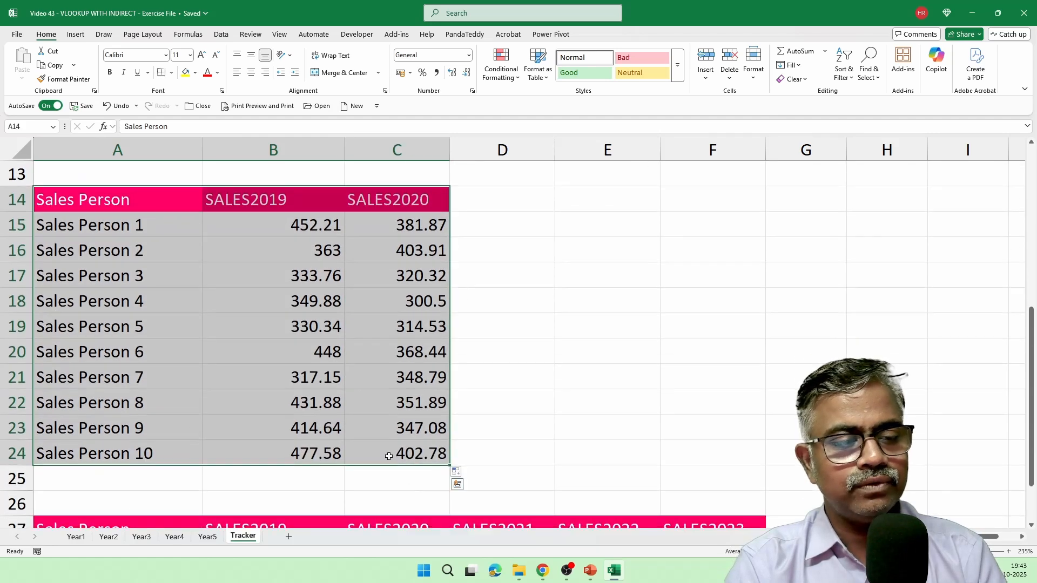
left_click(77, 35)
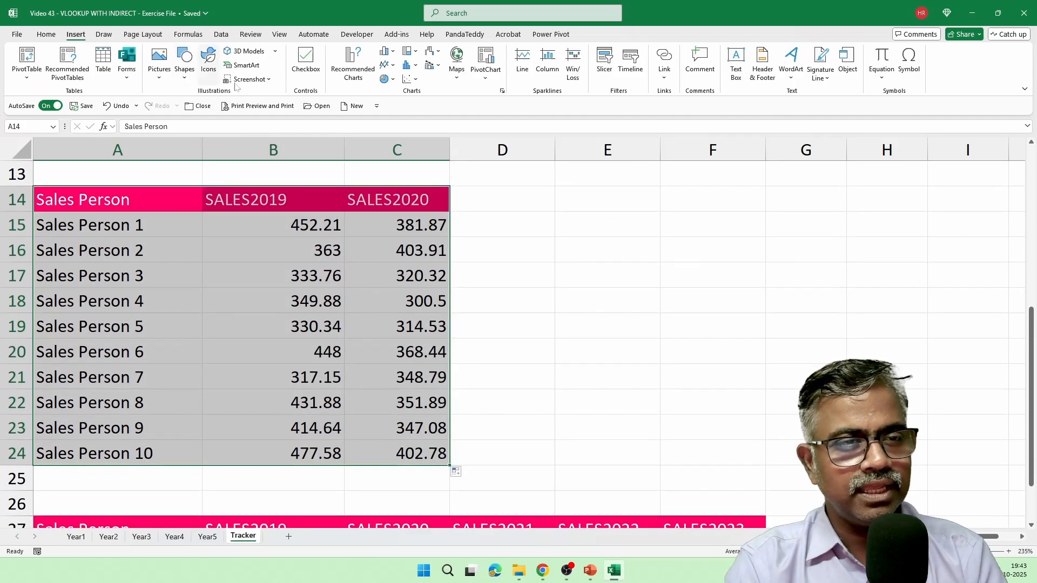
left_click(353, 61)
left_click(619, 428)
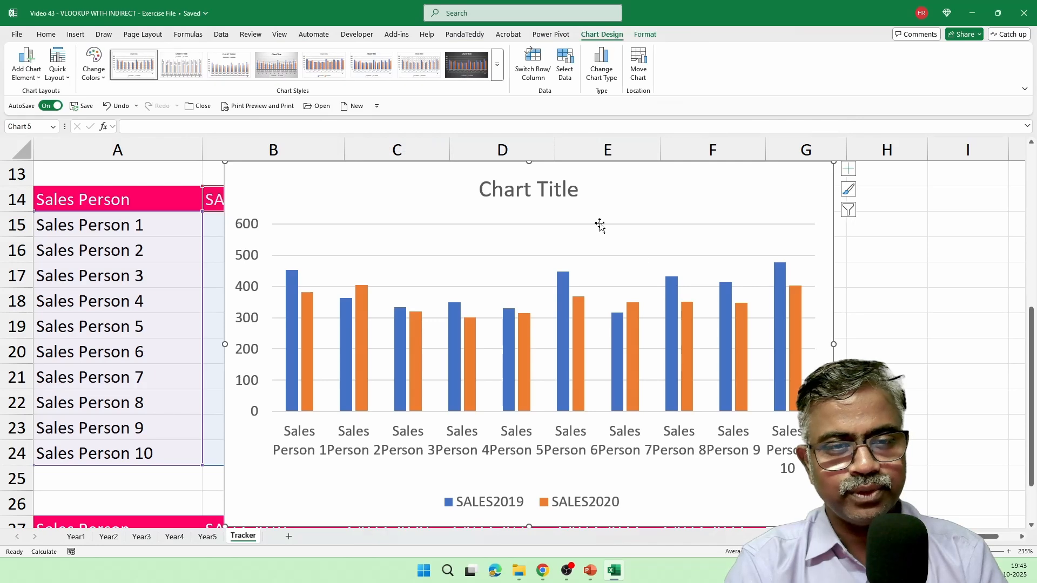
Shrink the new chart and place it beside the second table, starting in column D at row 14
left_click_drag(646, 213, 863, 218)
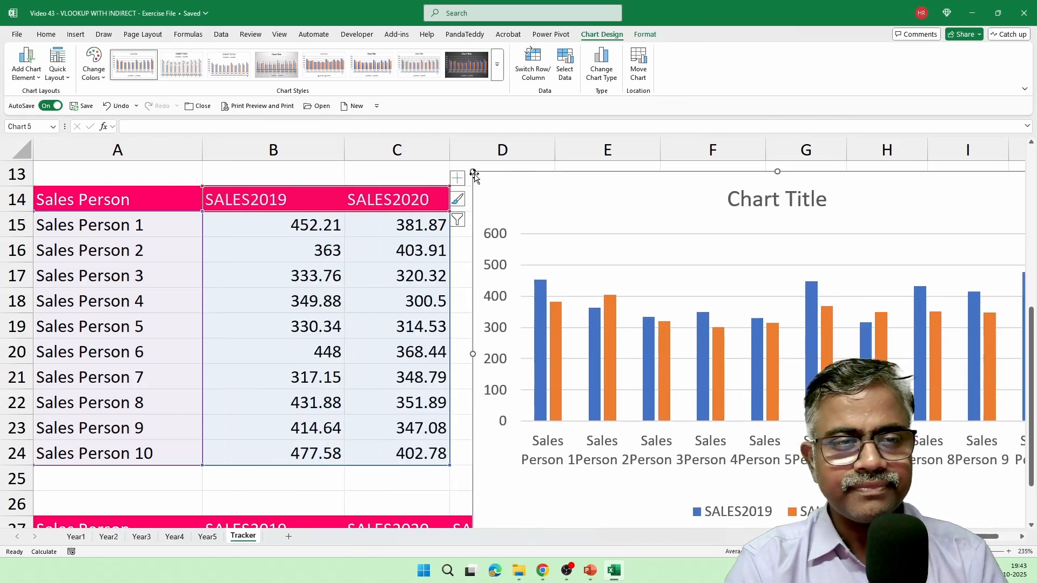
left_click_drag(473, 172, 545, 225)
left_click_drag(621, 251, 586, 222)
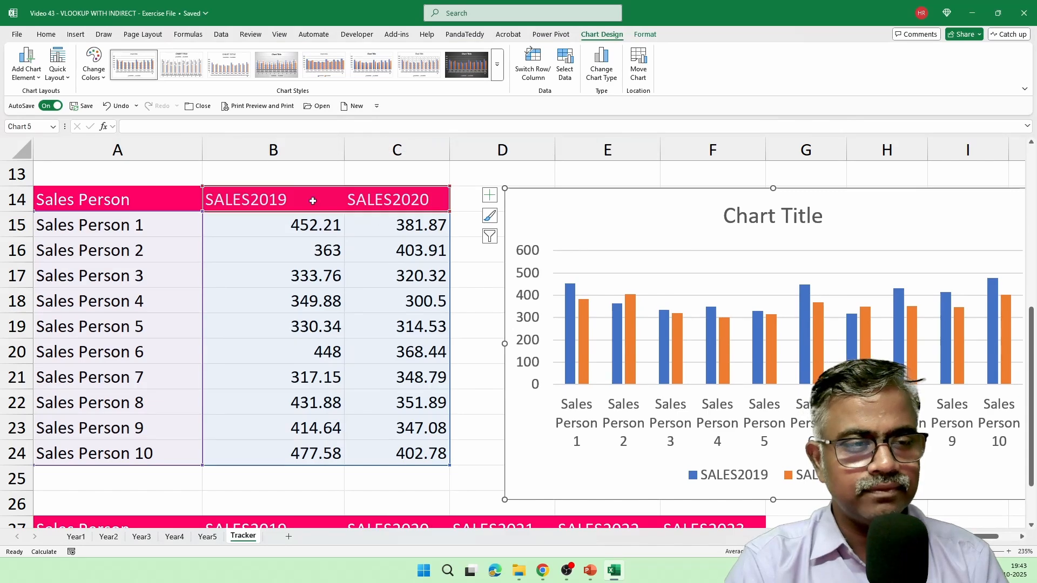
Change the C14 header to SALES2023 to test the linked column and chart
double_click(403, 202)
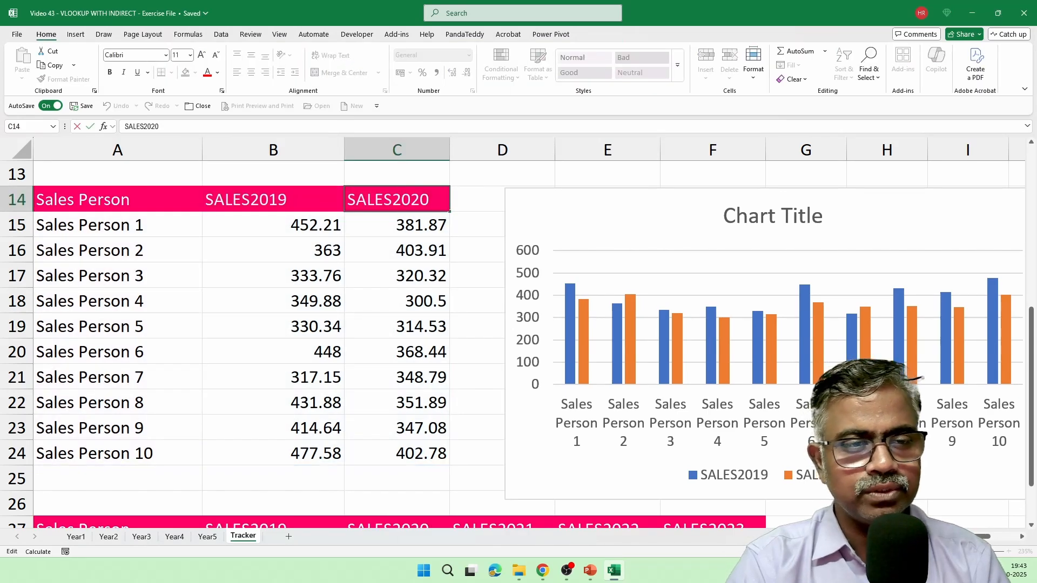
key("BackSpace")
type("3")
key("Return")
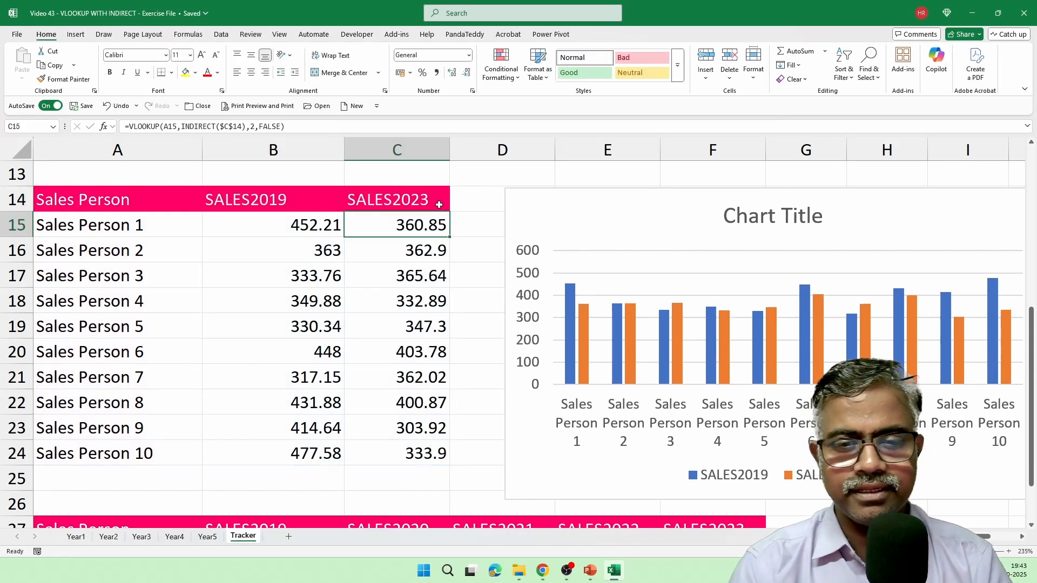
Change the B14 header to SALES2022 to compare a different year in the table and chart
double_click(315, 196)
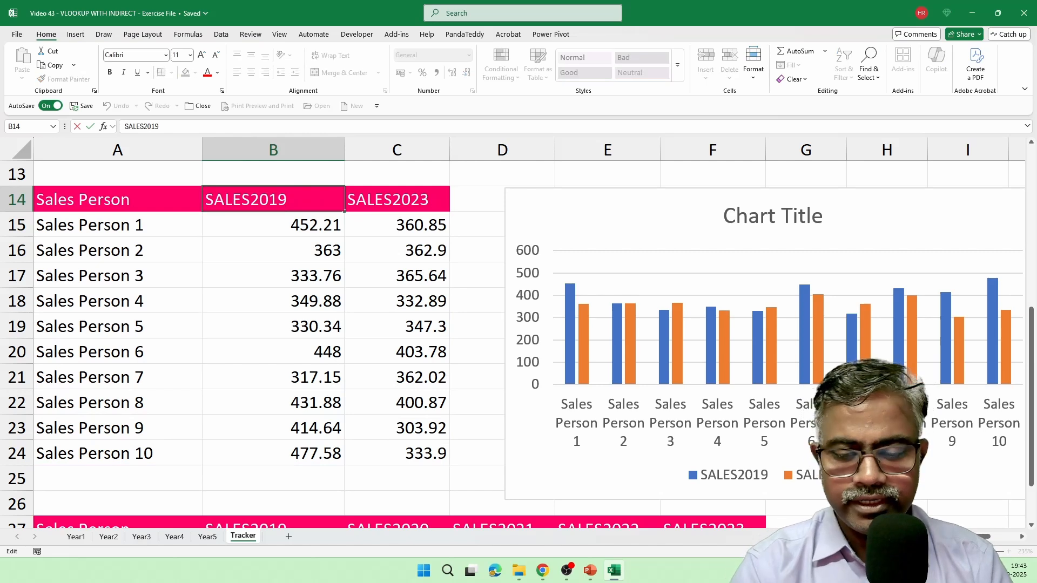
key("BackSpace")
key("BackSpace")
type("22")
key("Return")
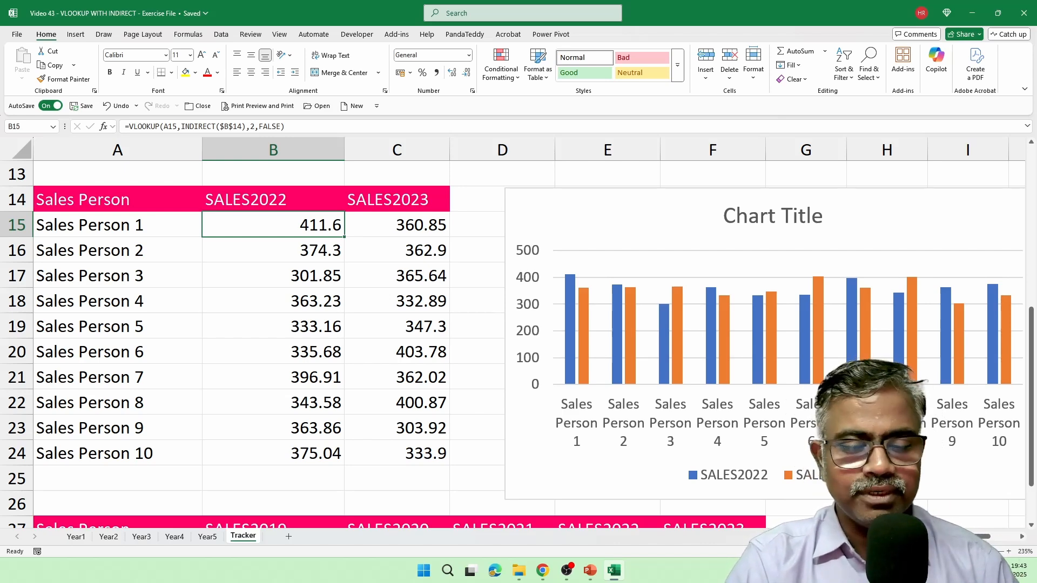
Enter the formula =VLOOKUP(A28,INDIRECT(B27),2,FALSE) in B28 of the third table
scroll(469, 344, "down", 4)
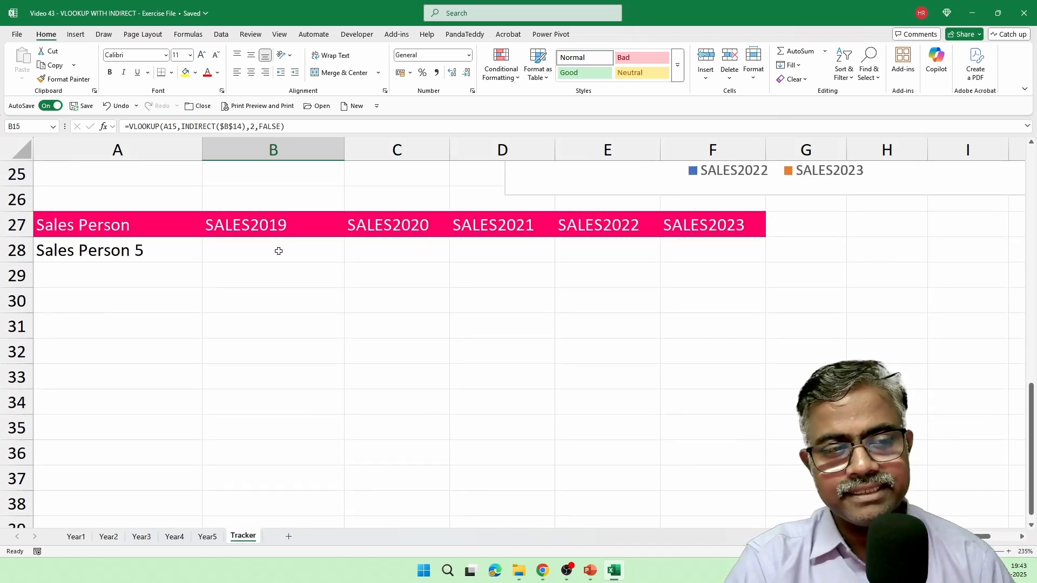
left_click(290, 258)
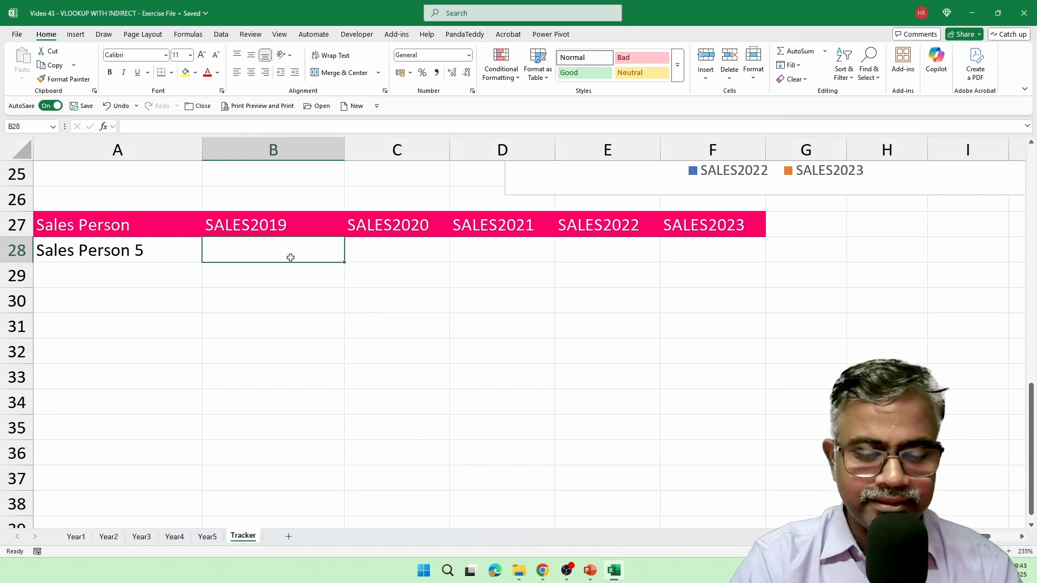
type("=VLOOKUP(")
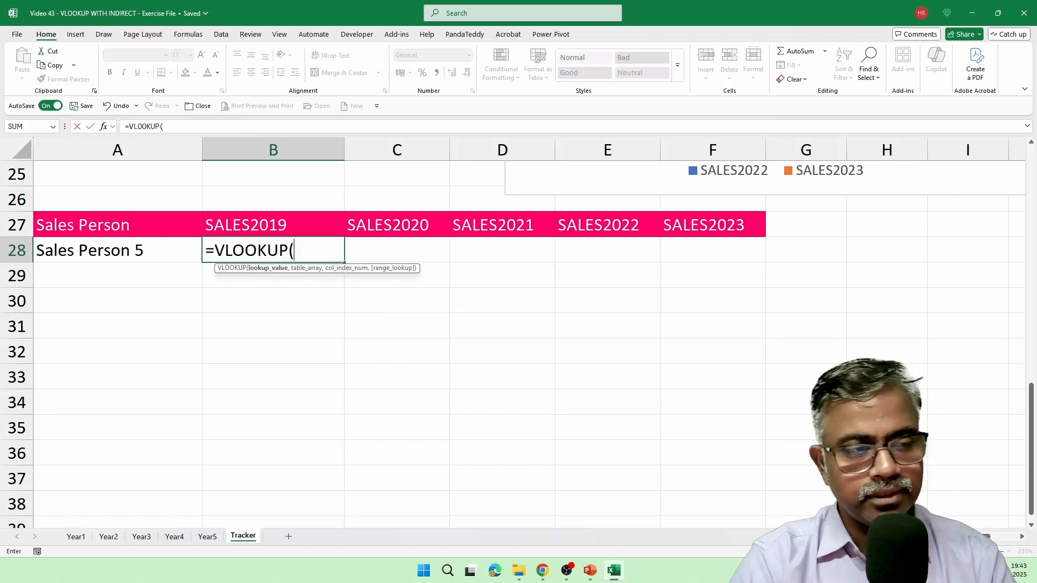
left_click(152, 248)
type(",")
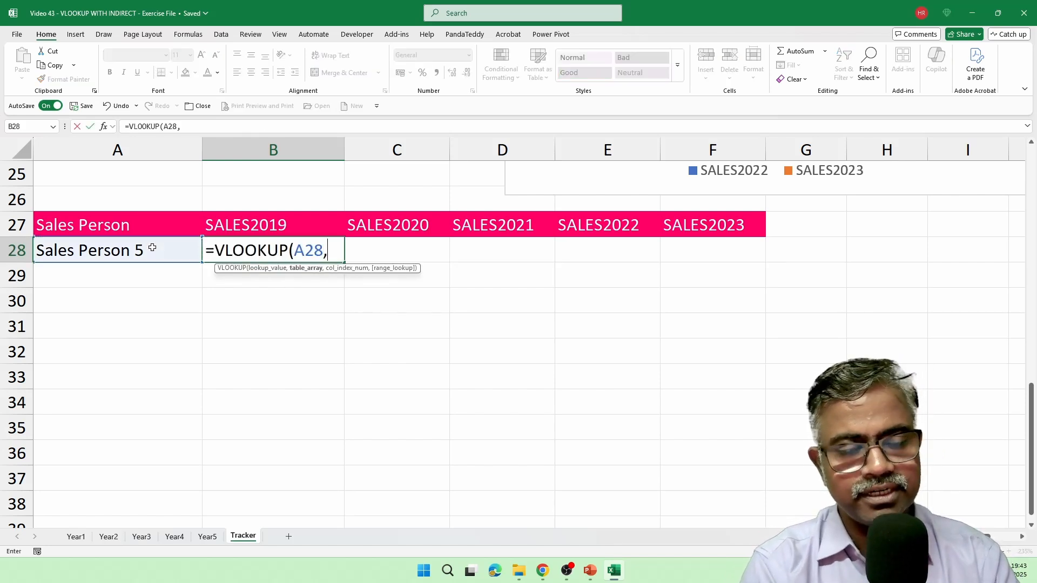
type("INDIRECT(")
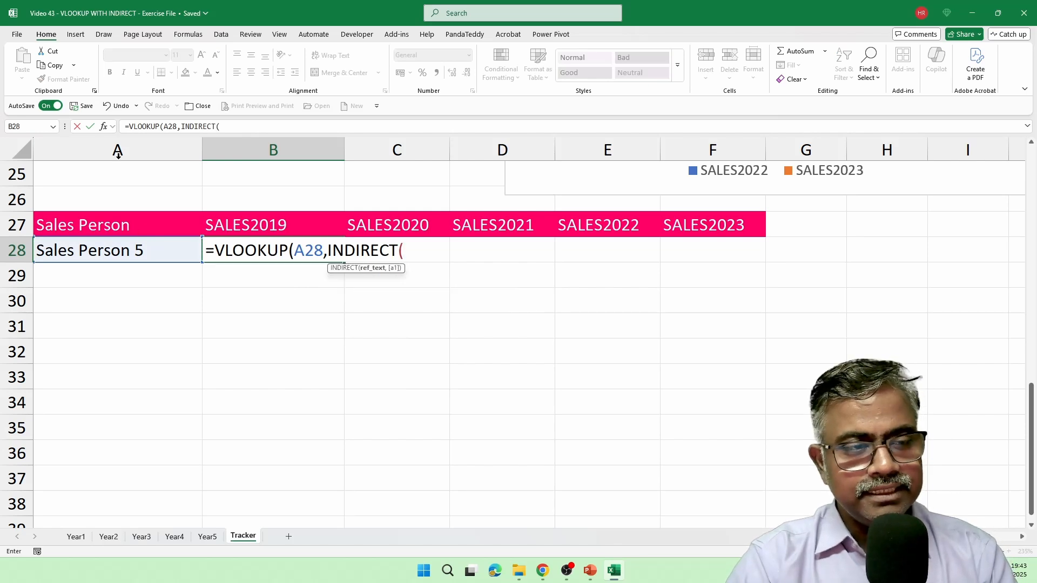
left_click(274, 226)
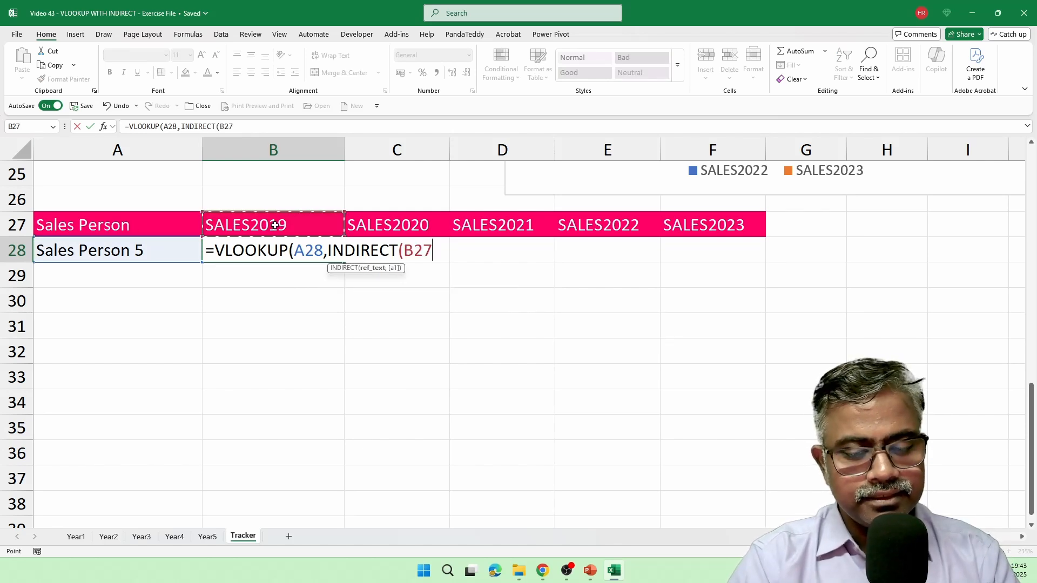
type("),2,FALSE")
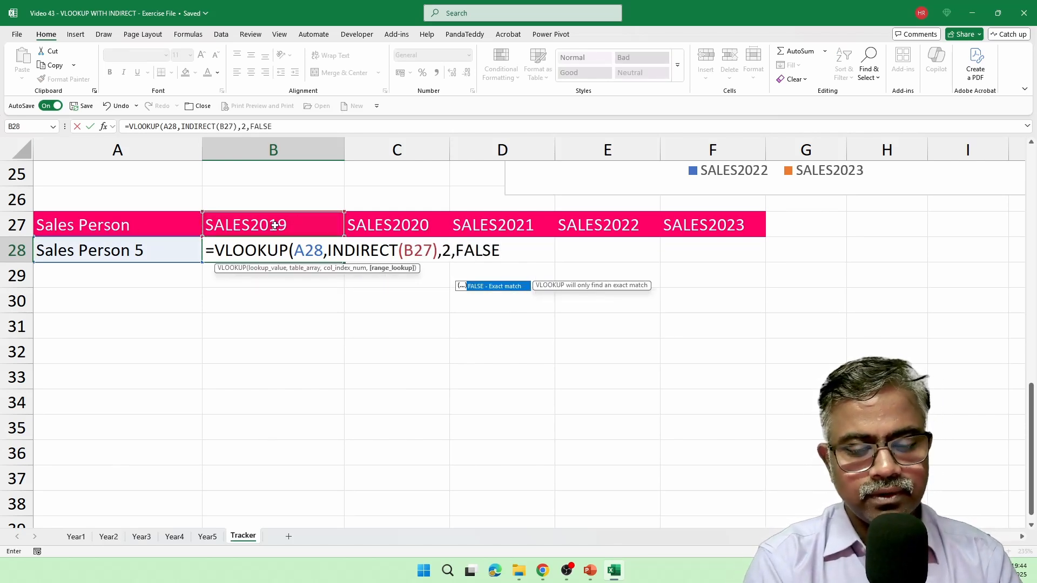
key("Return")
key("Up")
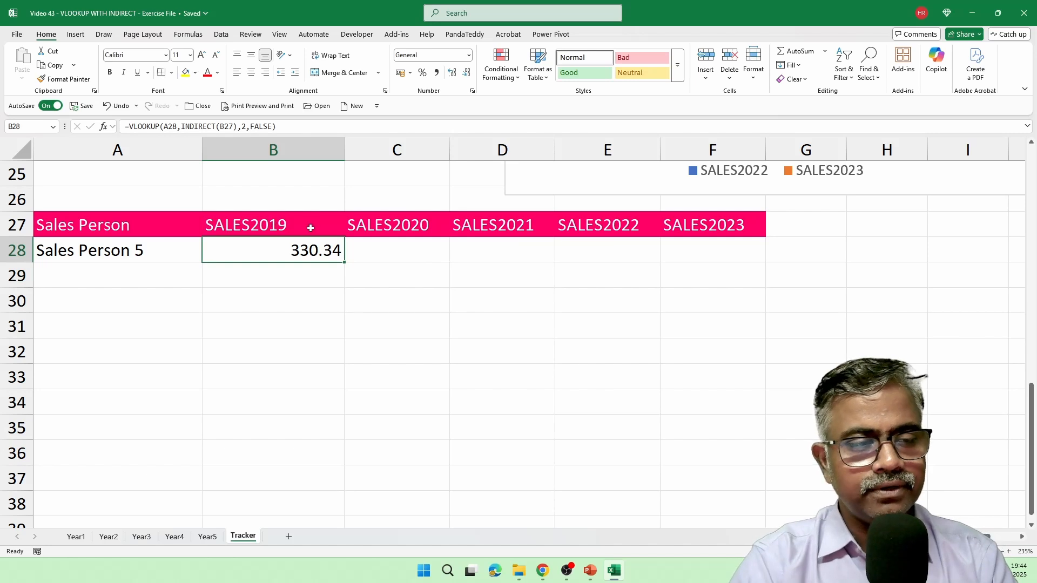
Make the lookup value in the B28 formula an absolute reference, $A$28
double_click(321, 250)
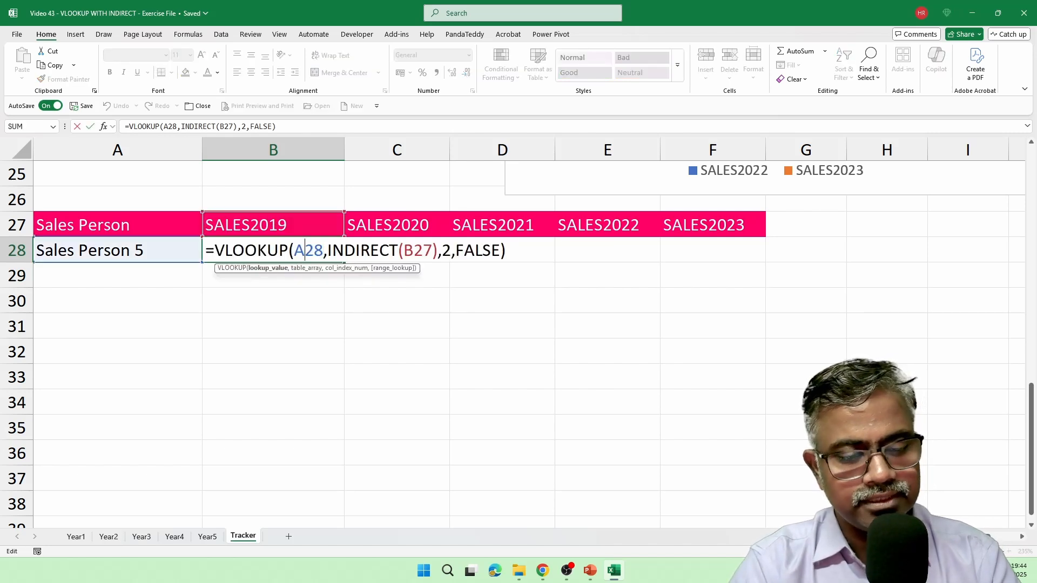
key("F4")
key("Return")
key("Up")
Copy the B28 formula across C28:F28 and check the formula in B28
key("ctrl+c")
key("Right")
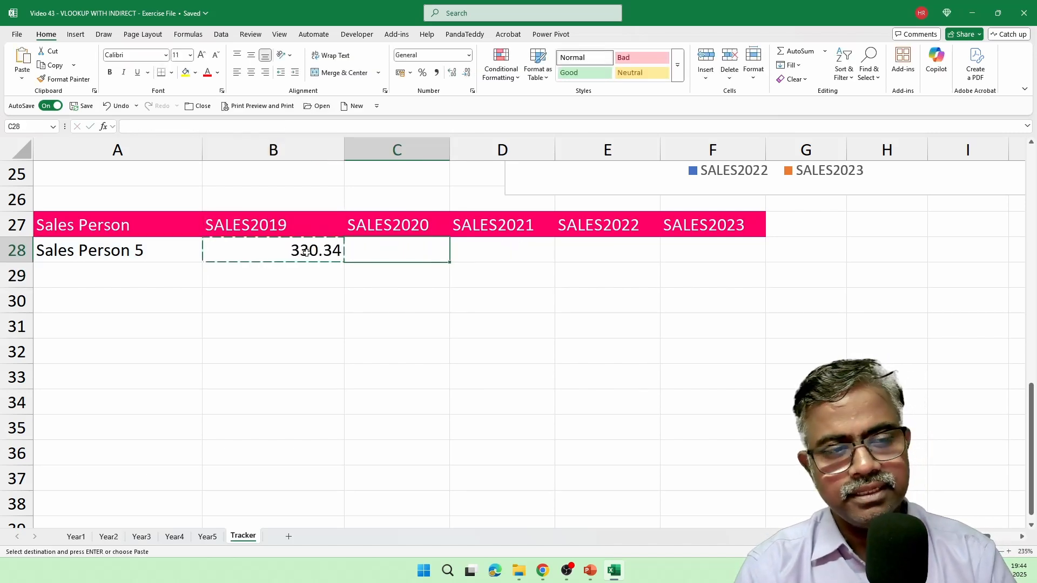
key("shift+Right")
key("shift+Right")
key("shift+Right")
key("ctrl+v")
key("Escape")
left_click(305, 252)
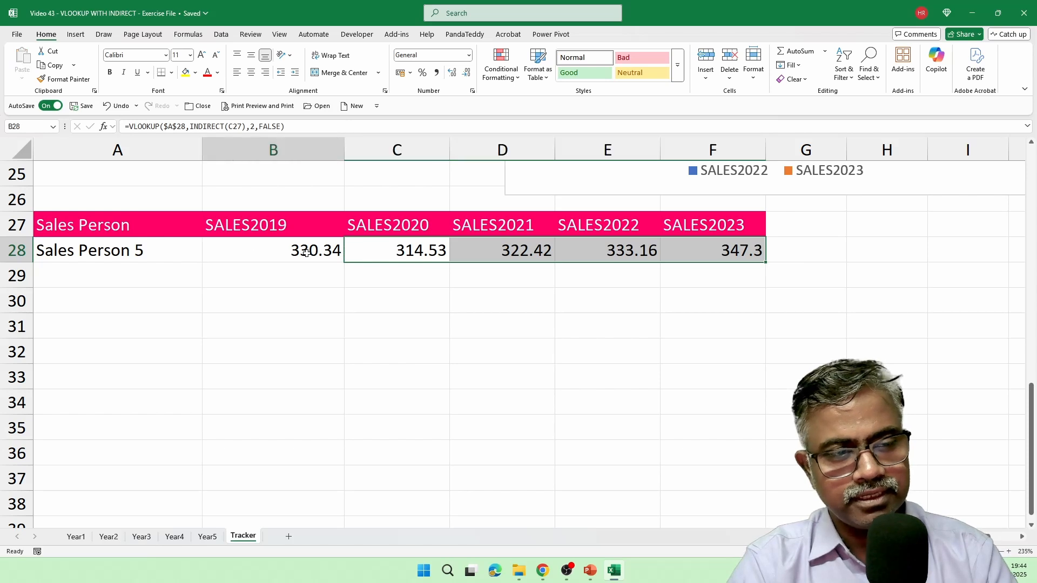
double_click(306, 252)
key("Escape")
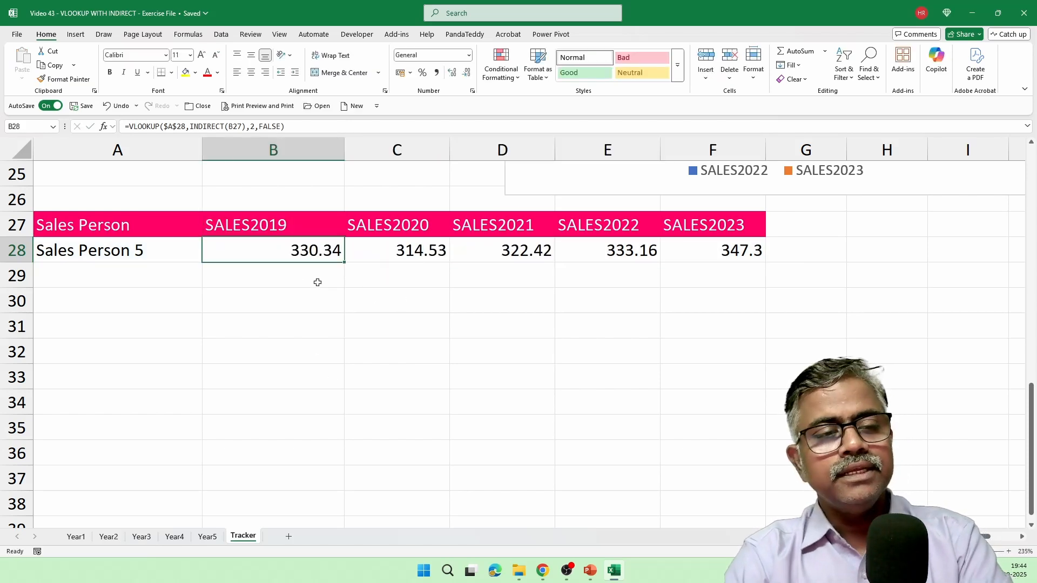
Insert the recommended line chart from the sales person's yearly data in A27:F28
left_click_drag(116, 231, 697, 252)
left_click(75, 34)
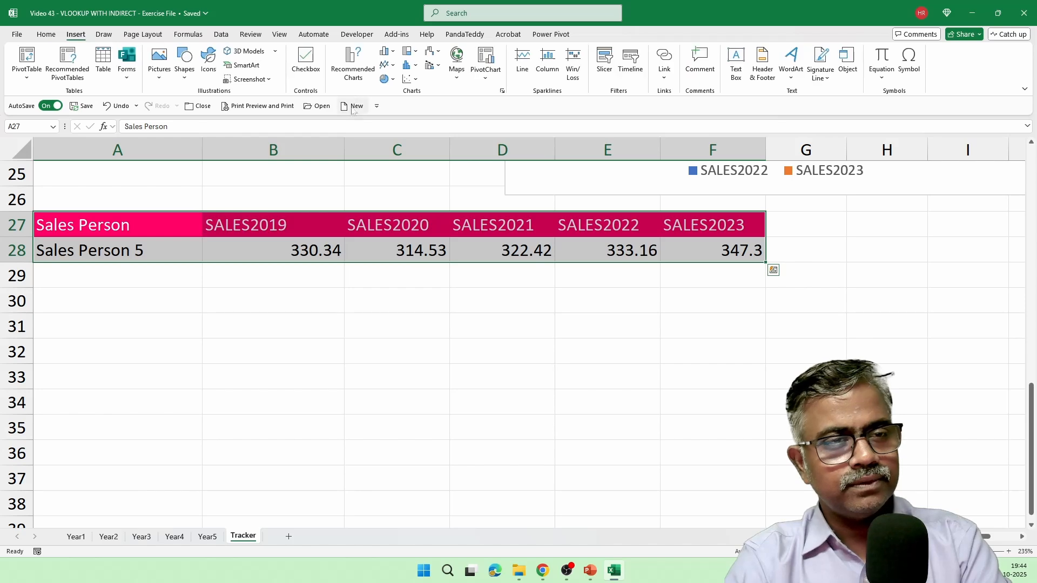
left_click(353, 64)
left_click(403, 244)
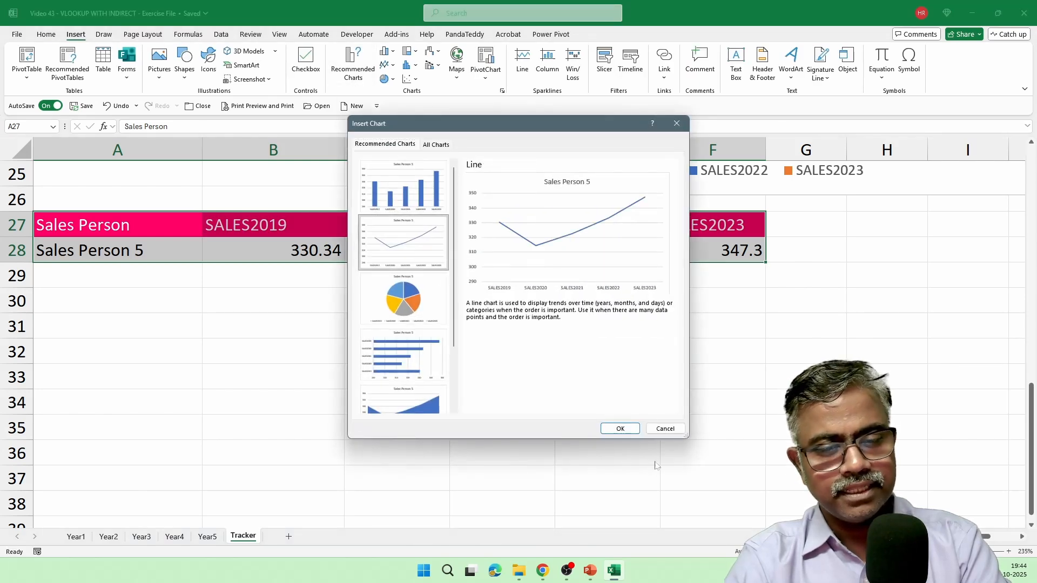
left_click(614, 426)
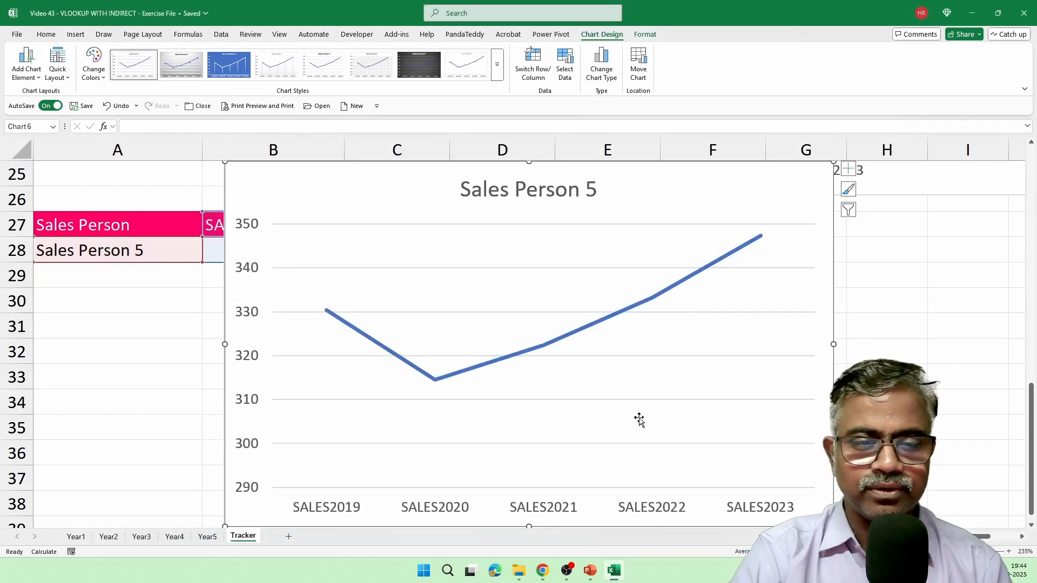
Shrink the line chart and place it below the third table, starting in column D at row 29
scroll(650, 415, "down", 2)
left_click_drag(587, 205, 933, 278)
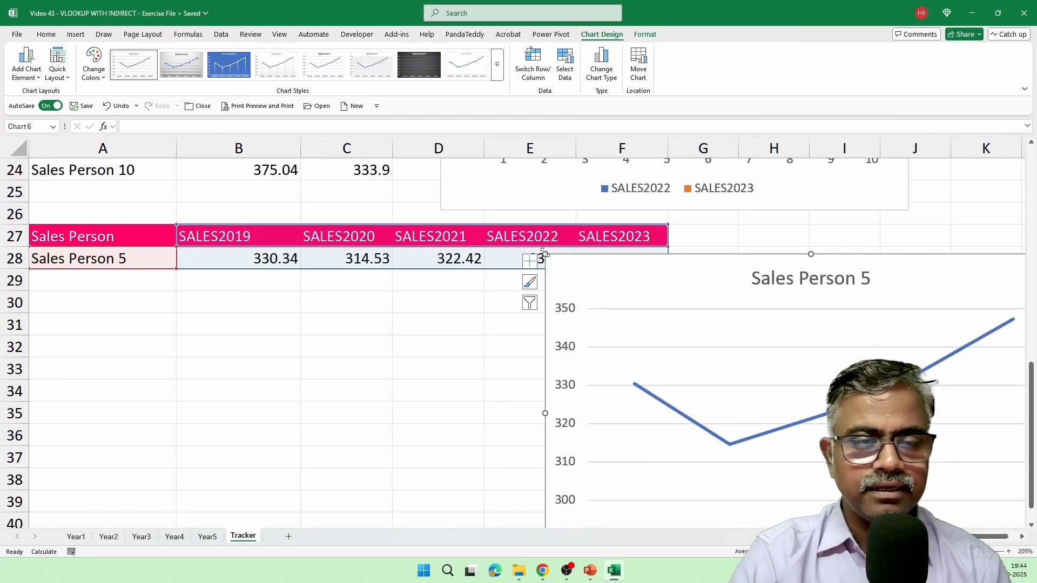
left_click_drag(545, 254, 614, 297)
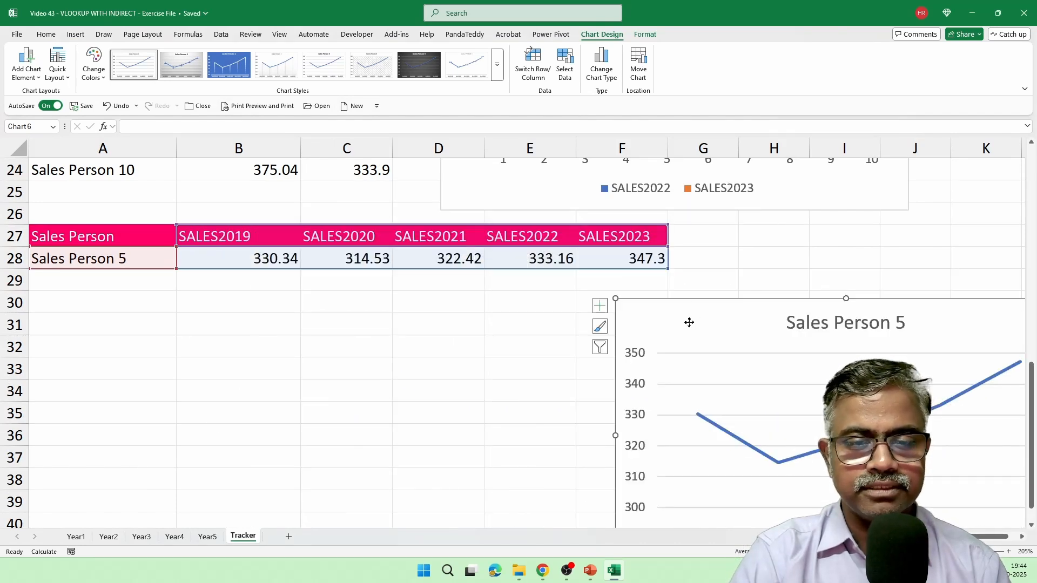
left_click_drag(688, 322, 431, 316)
scroll(431, 316, "down", 1, "ctrl")
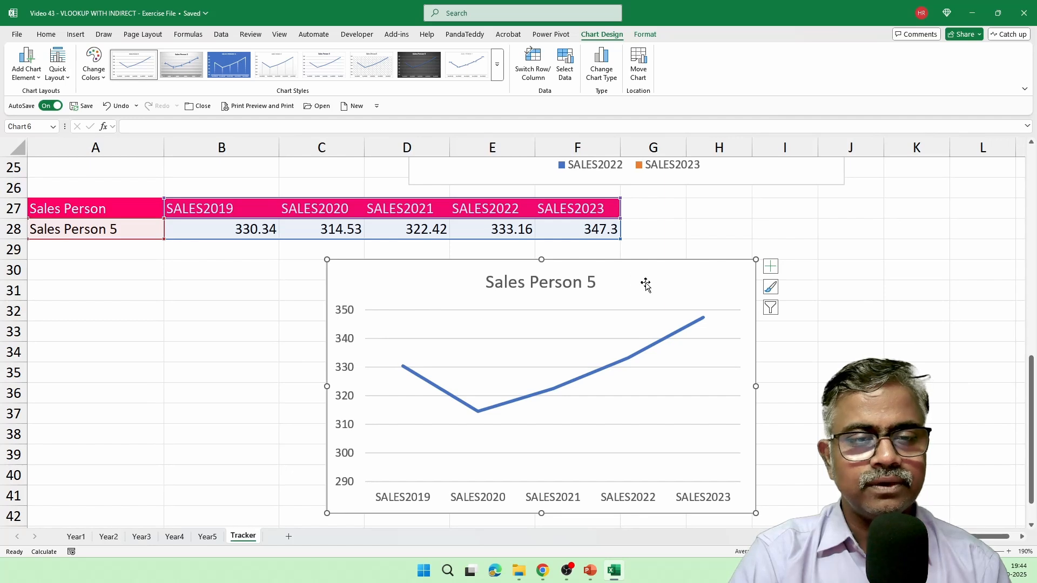
left_click_drag(643, 283, 712, 276)
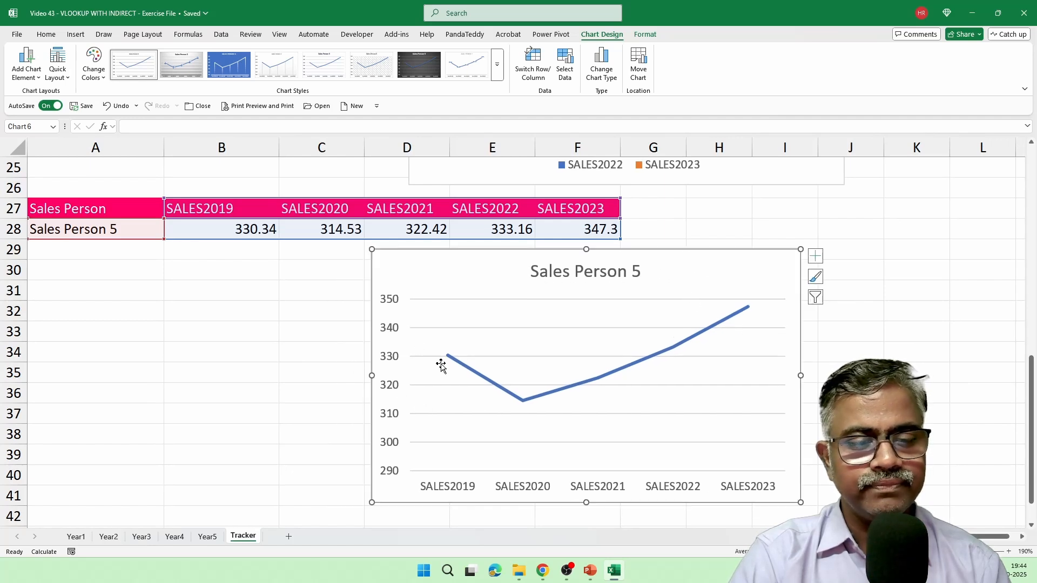
left_click(206, 320)
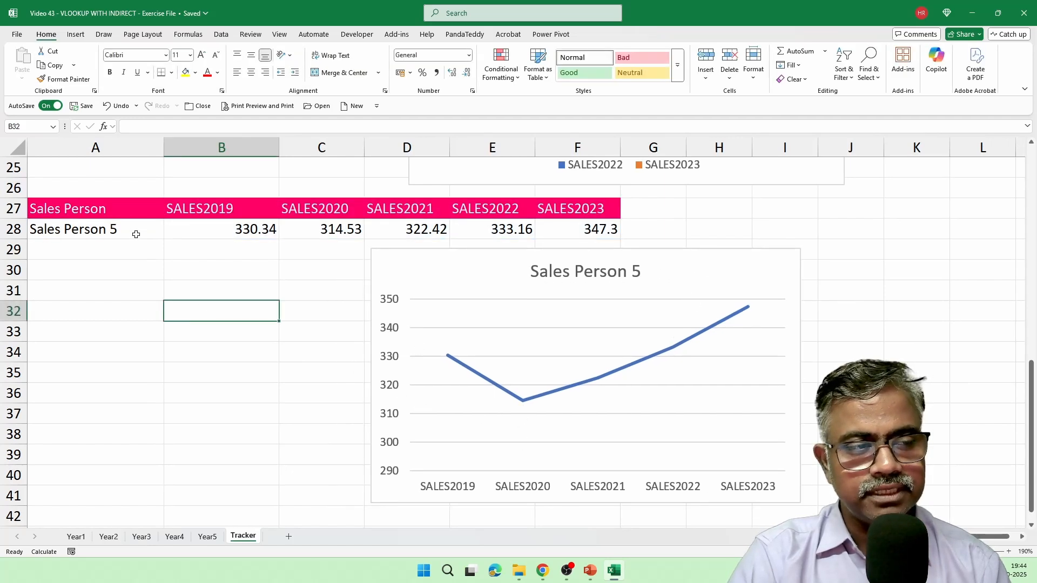
Change A28 to Sales Person 9 to test the lookup row and line chart
double_click(137, 230)
key("BackSpace")
type("9")
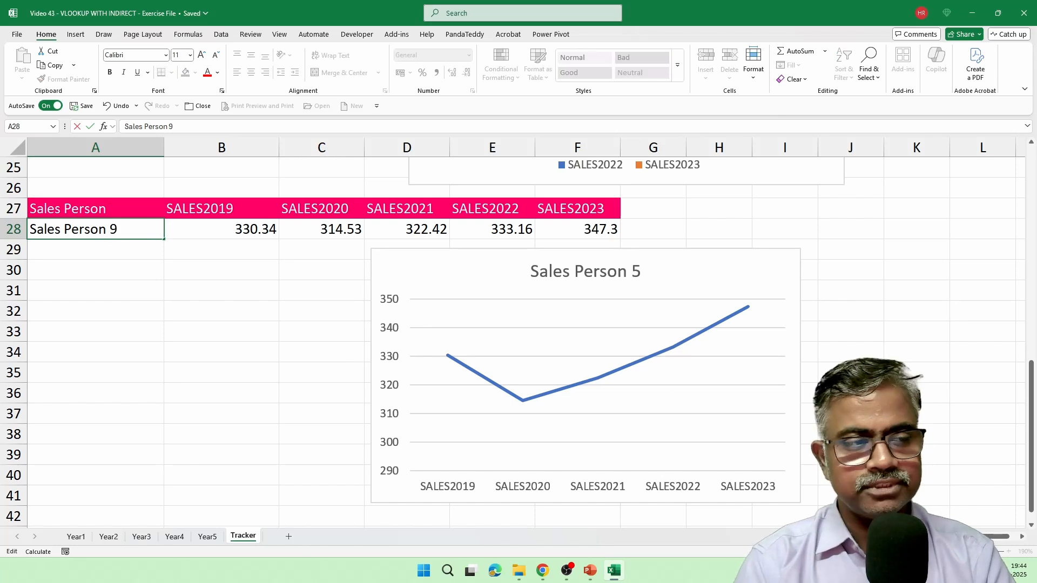
key("Return")
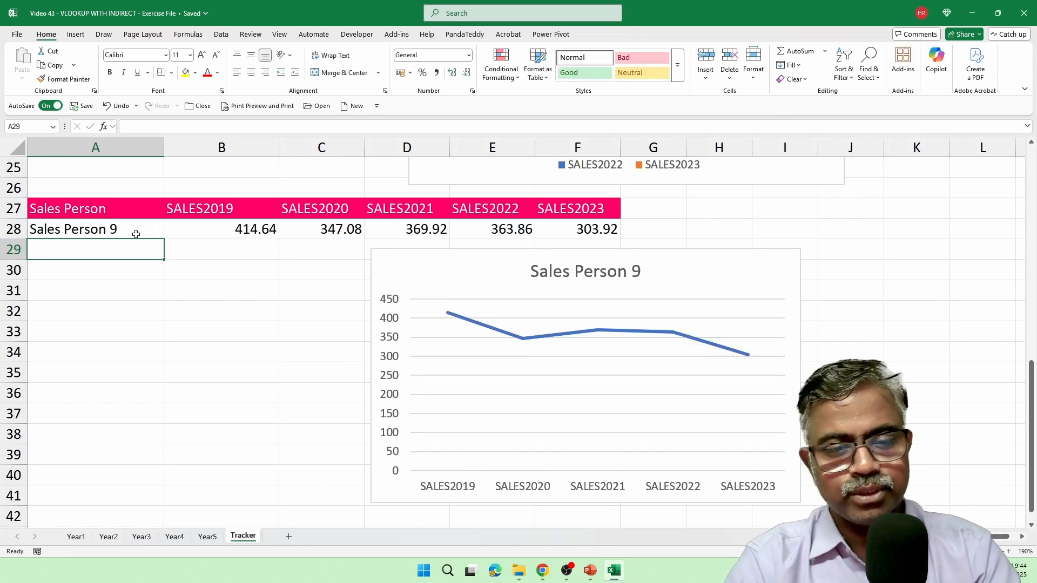
Change A28 to Sales Person 2 to test another sales person in the row and chart
double_click(136, 234)
key("BackSpace")
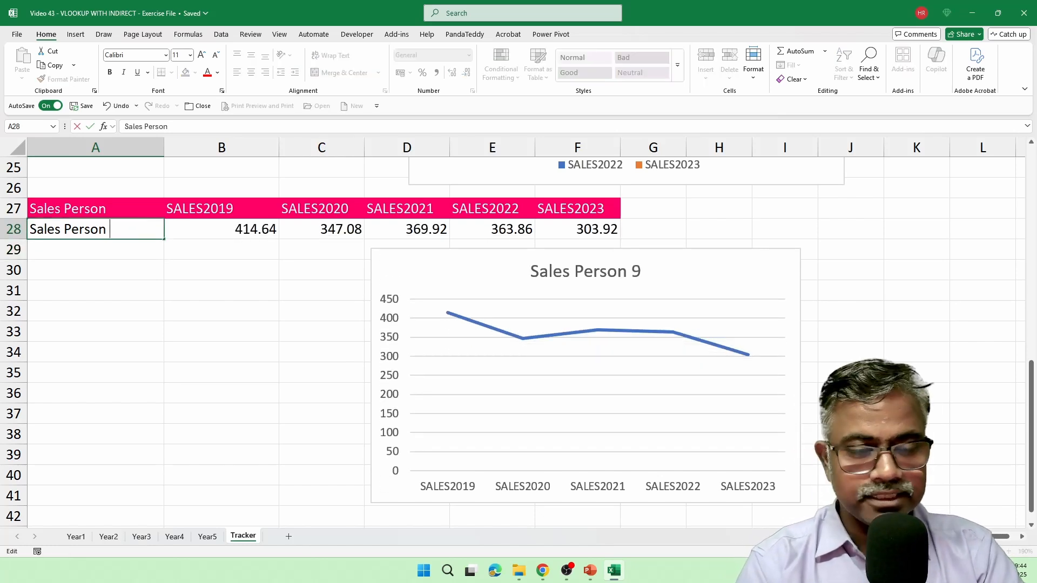
key("Return")
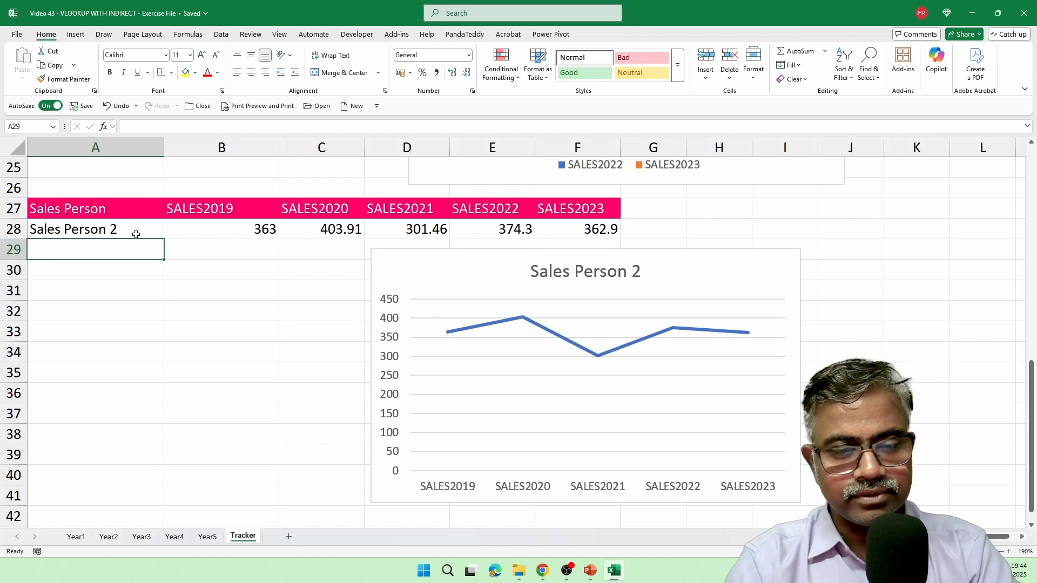
Set A28 to Sales Person 8 and return to the second table and its column chart
double_click(137, 235)
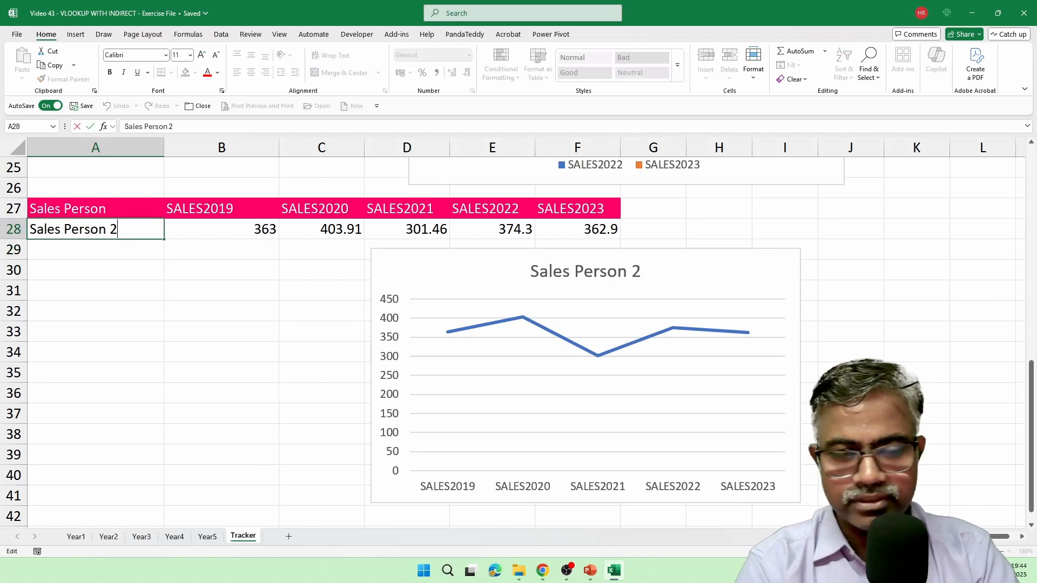
key("BackSpace")
key("BackSpace")
type("8")
key("Return")
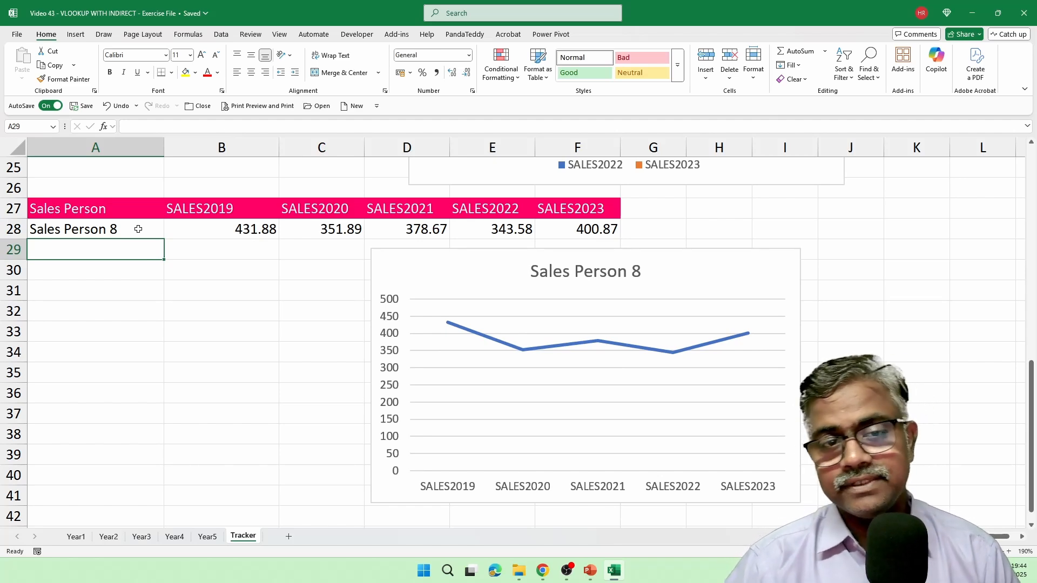
scroll(531, 351, "up", 8)
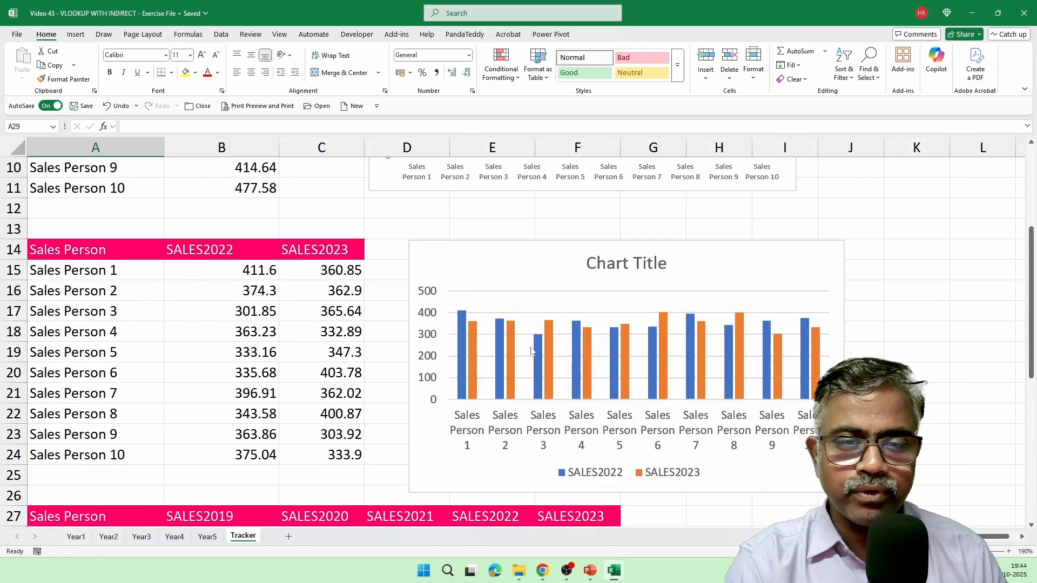